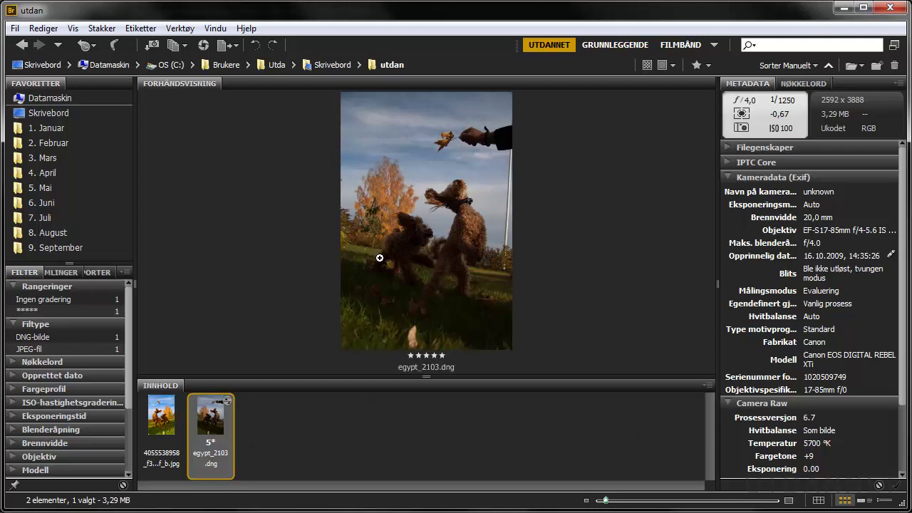
# Step: Compare the edited JPEG of the dogs with egypt_2103.dng, and open the DNG in Camera Raw
pyautogui.click(159, 425)
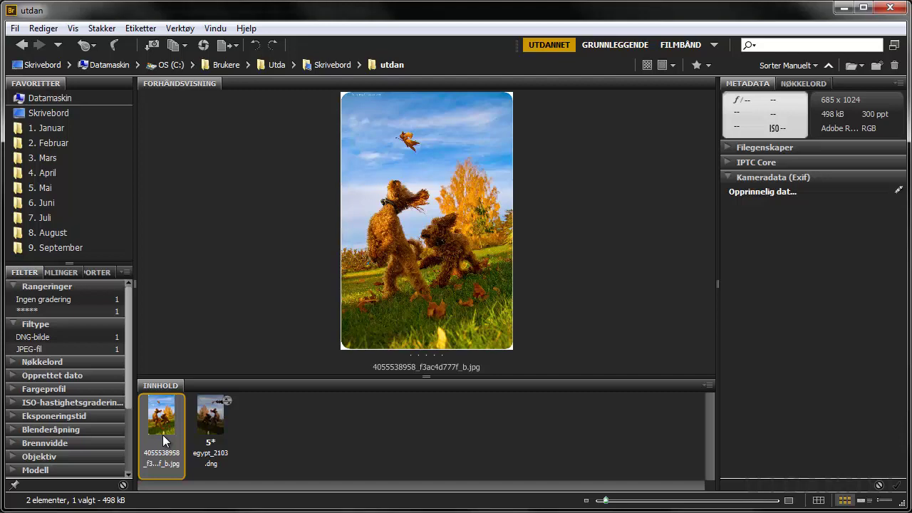
pyautogui.click(206, 425)
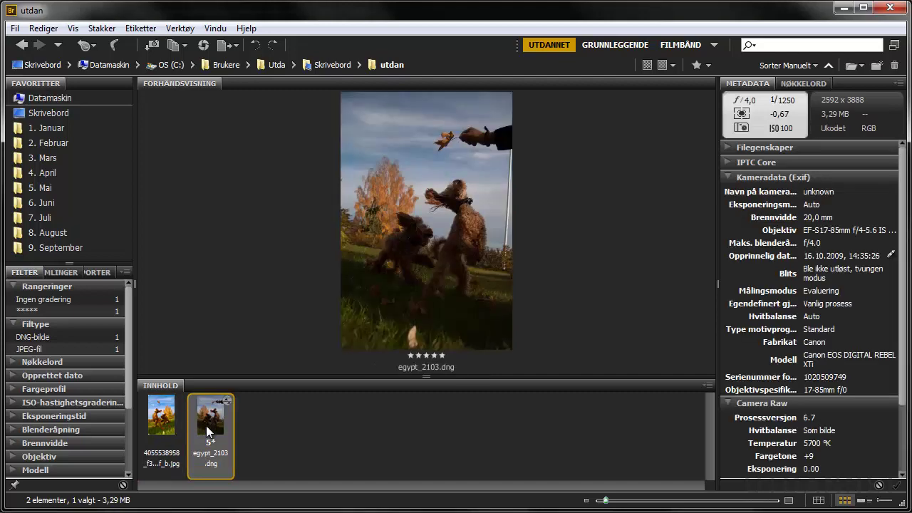
pyautogui.click(175, 421)
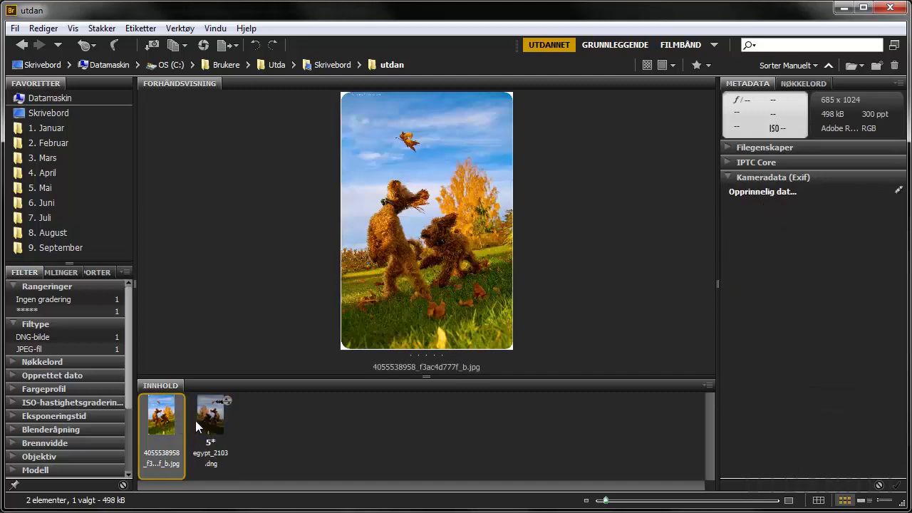
pyautogui.click(196, 420)
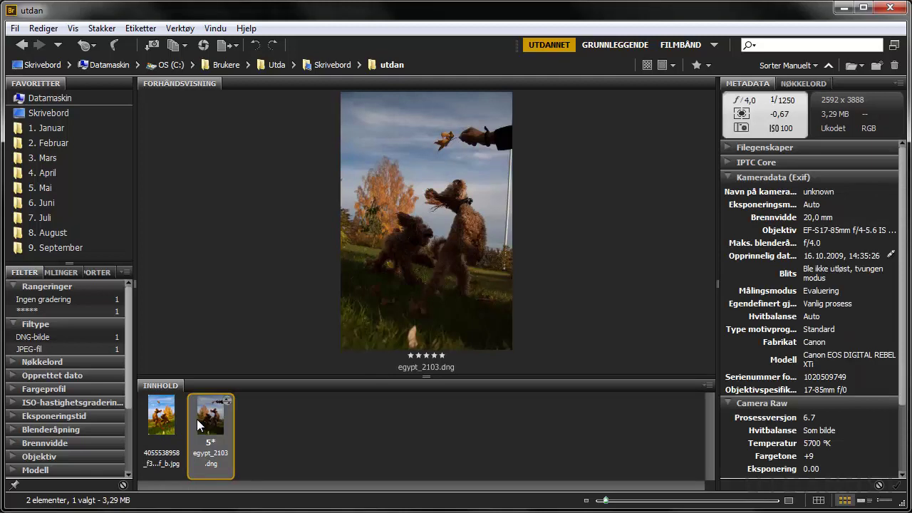
pyautogui.doubleClick(196, 419)
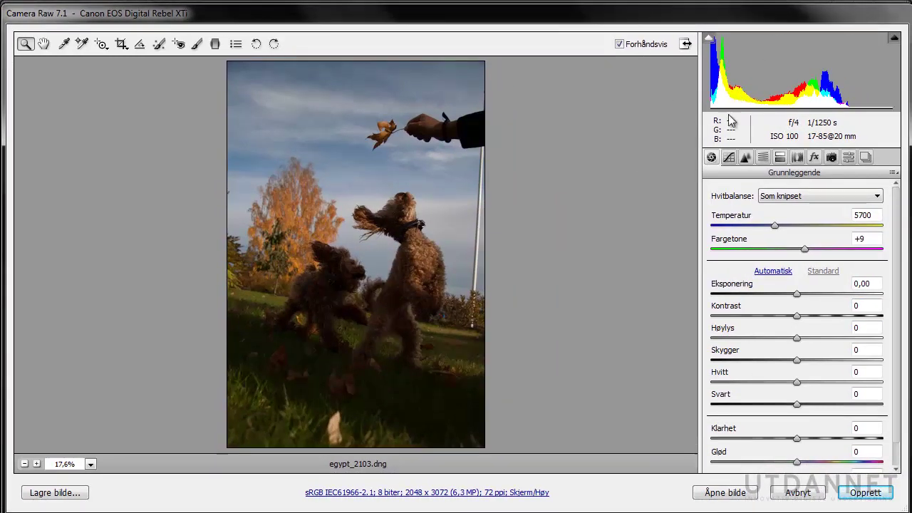
# Step: Set Eksponering to +1,15, Høylys to -58 and Skygger to +51 to brighten the dark dogs and grass
pyautogui.moveTo(814, 294); pyautogui.dragTo(822, 293)
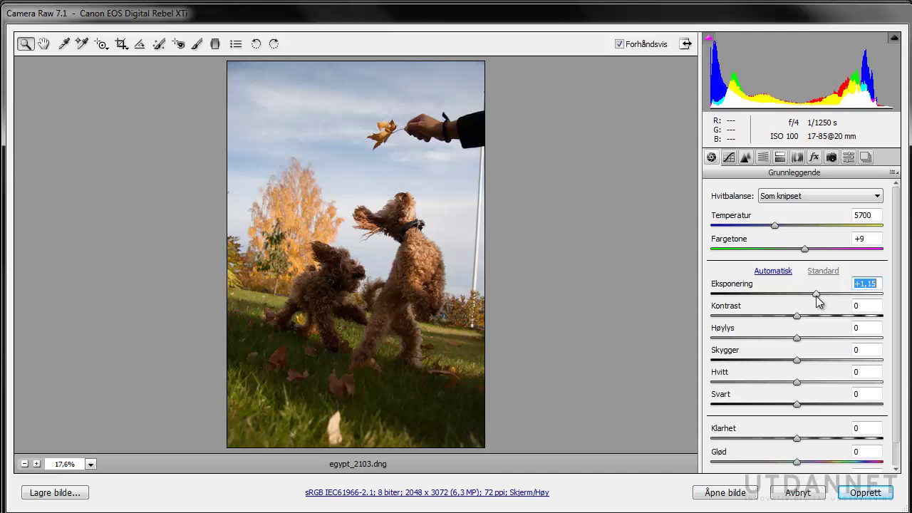
pyautogui.moveTo(791, 339); pyautogui.dragTo(746, 339)
pyautogui.moveTo(820, 361); pyautogui.dragTo(840, 362)
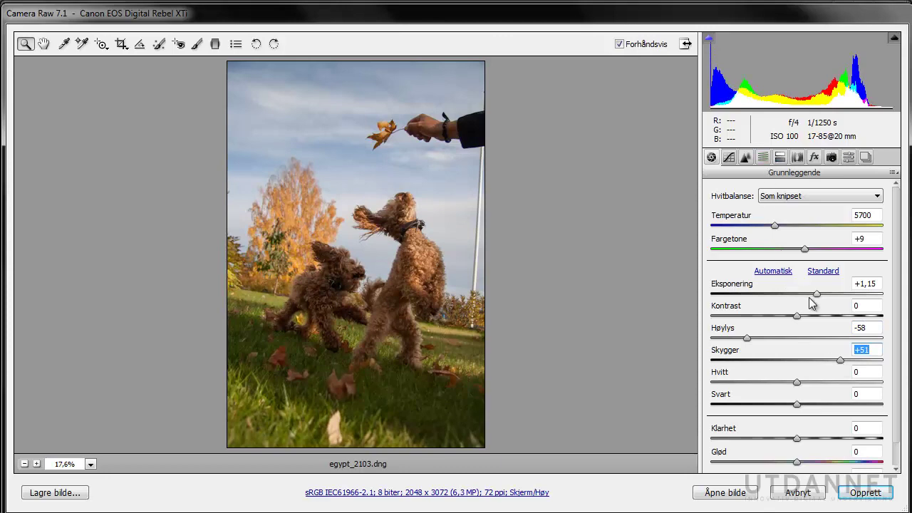
# Step: Push the tonal settings further: Eksponering to +1,30, Skygger to +68 and Høylys to -77
pyautogui.moveTo(814, 294); pyautogui.dragTo(815, 299)
pyautogui.moveTo(841, 361); pyautogui.dragTo(854, 362)
pyautogui.moveTo(745, 337)
pyautogui.mouseDown()
pyautogui.moveTo(761, 346)
pyautogui.moveTo(733, 349)
pyautogui.mouseUp()
pyautogui.moveTo(816, 294); pyautogui.dragTo(815, 297)
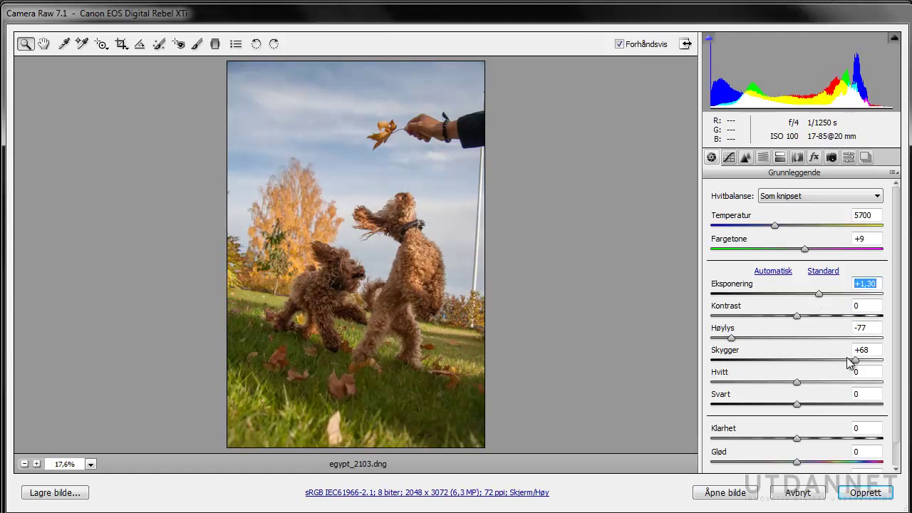
# Step: Set exact tonal values: Skygger +50, Eksponering +1,20 and Høylys -70
pyautogui.moveTo(853, 360); pyautogui.dragTo(851, 361)
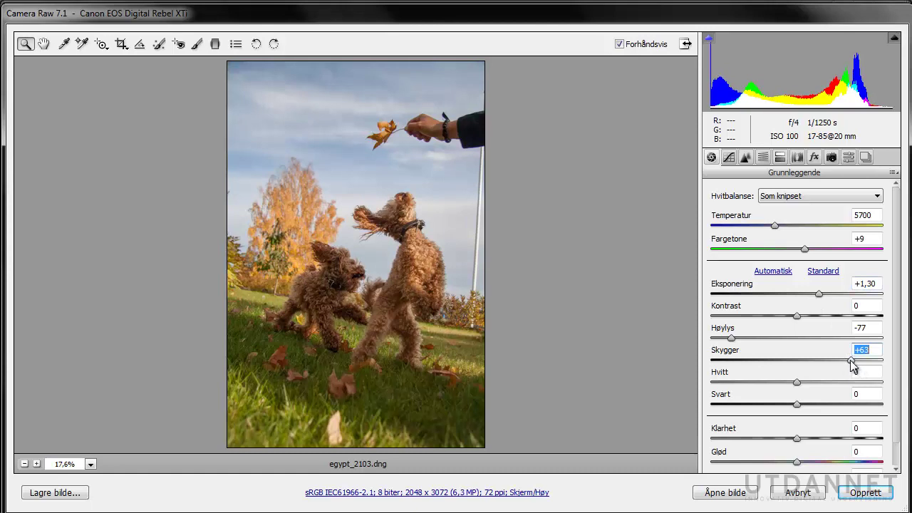
pyautogui.write('50')
pyautogui.doubleClick(870, 284)
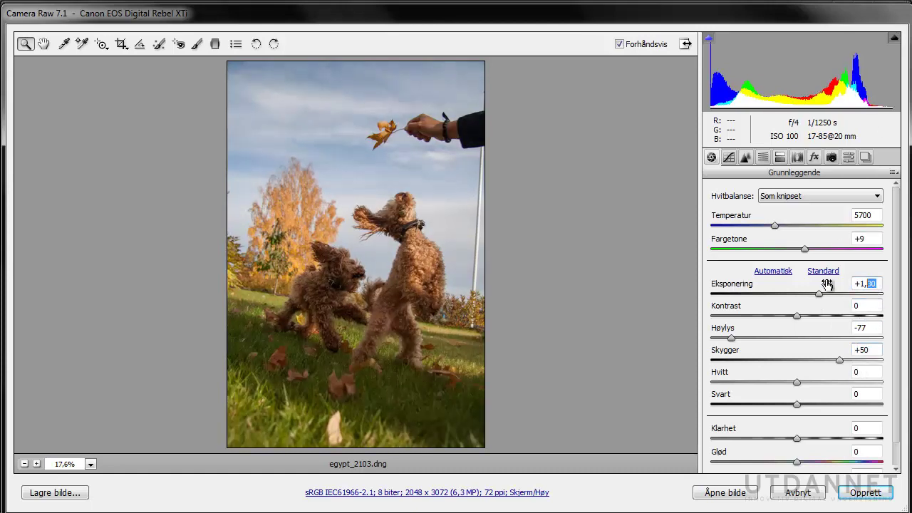
pyautogui.moveTo(826, 284); pyautogui.dragTo(768, 285)
pyautogui.write('1,2')
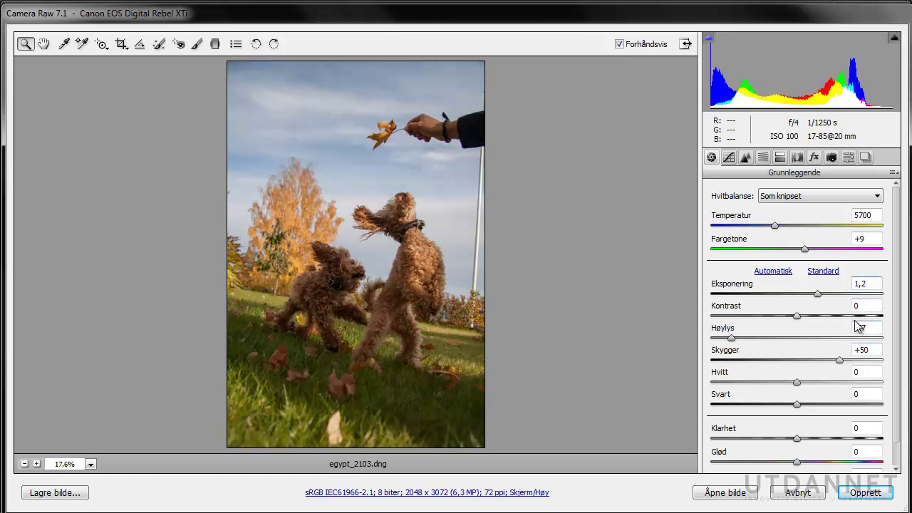
pyautogui.click(852, 328)
pyautogui.write('-70')
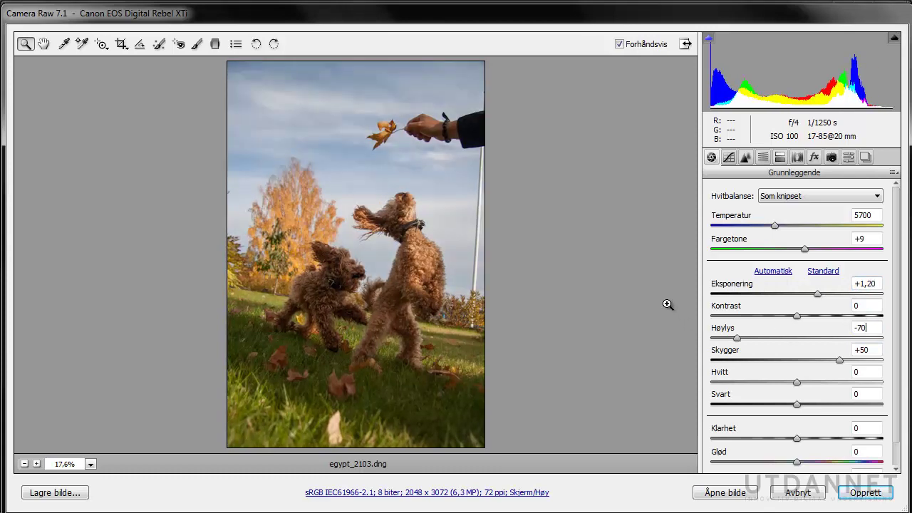
# Step: Compare the photo with and without the tonal adjustments by toggling the preview
pyautogui.write('p')
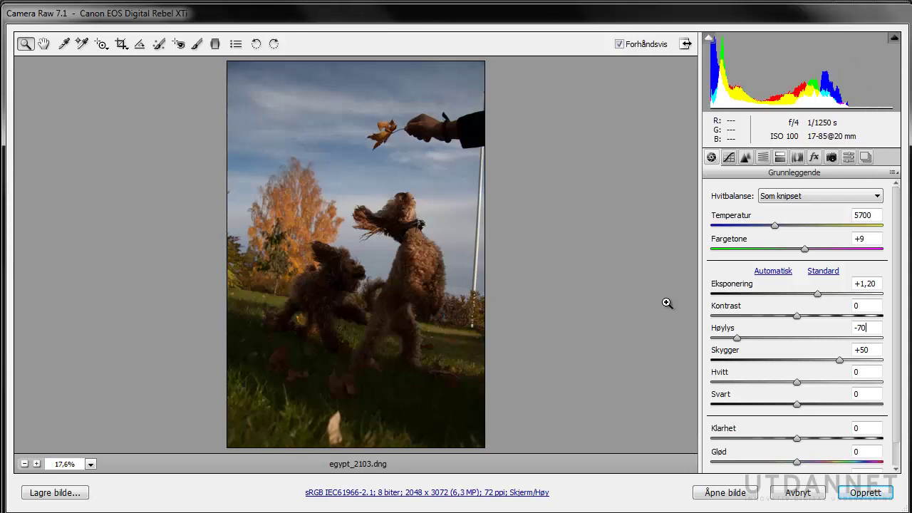
pyautogui.press('p')
pyautogui.press('p')
pyautogui.press('p')
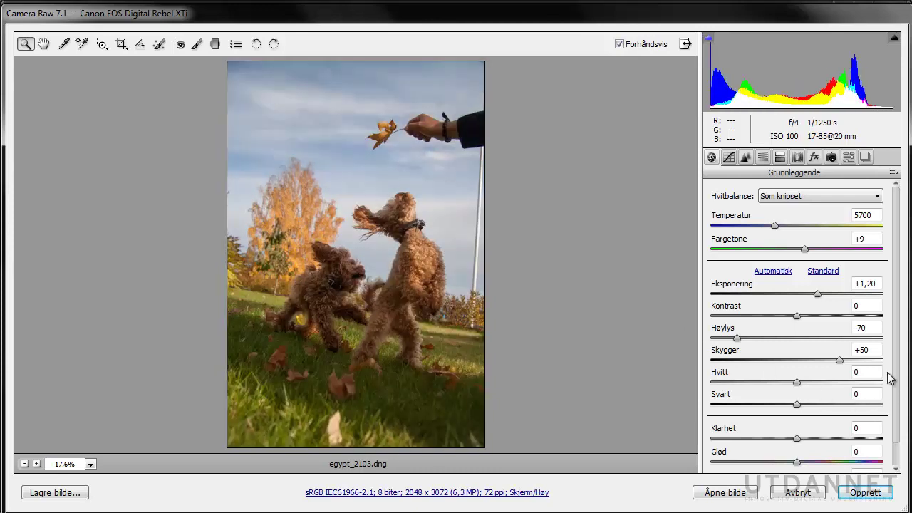
# Step: Set Glød to 50 to boost the photo's muted colours
pyautogui.scroll(-1, 896, 391)
pyautogui.moveTo(798, 436); pyautogui.dragTo(855, 443)
pyautogui.write('50')
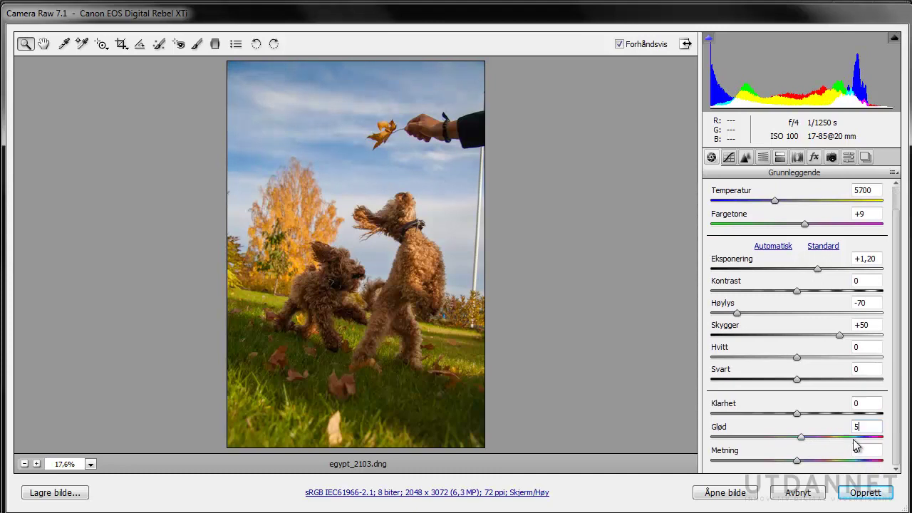
# Step: Enable the lens profile correction for the photo and compare the image with and without it
pyautogui.click(797, 157)
pyautogui.click(754, 216)
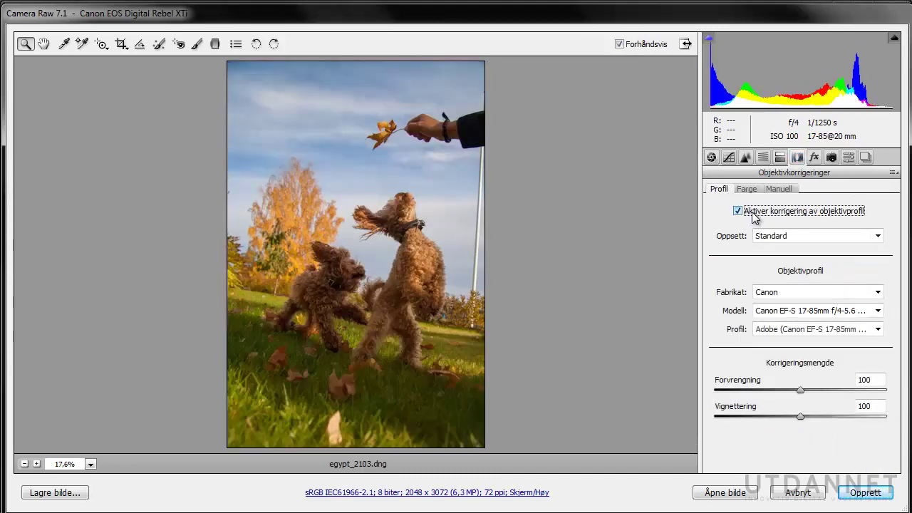
pyautogui.click(754, 219)
pyautogui.click(754, 219)
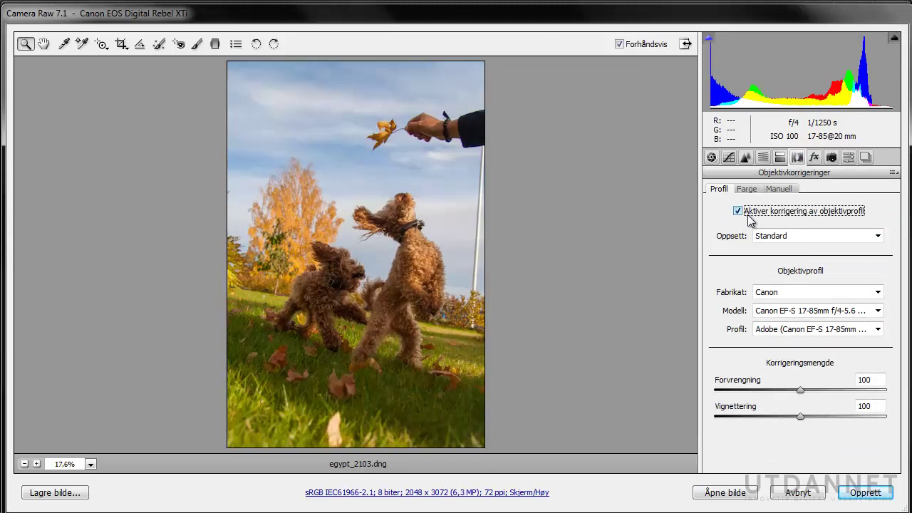
pyautogui.press('p')
pyautogui.press('p')
pyautogui.press('p')
# Step: Paint the sky around the dogs and tree with the adjustment brush using Metning +25 and all other settings at zero
pyautogui.click(197, 44)
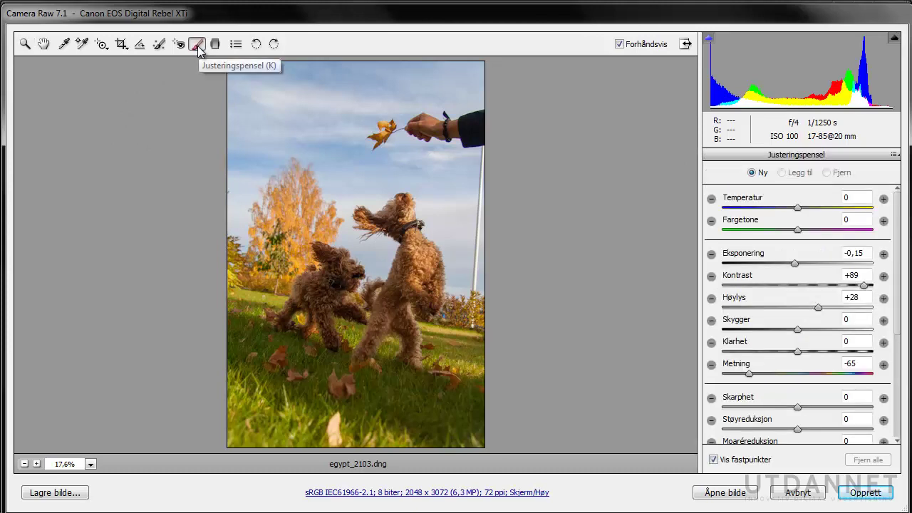
pyautogui.click(883, 254)
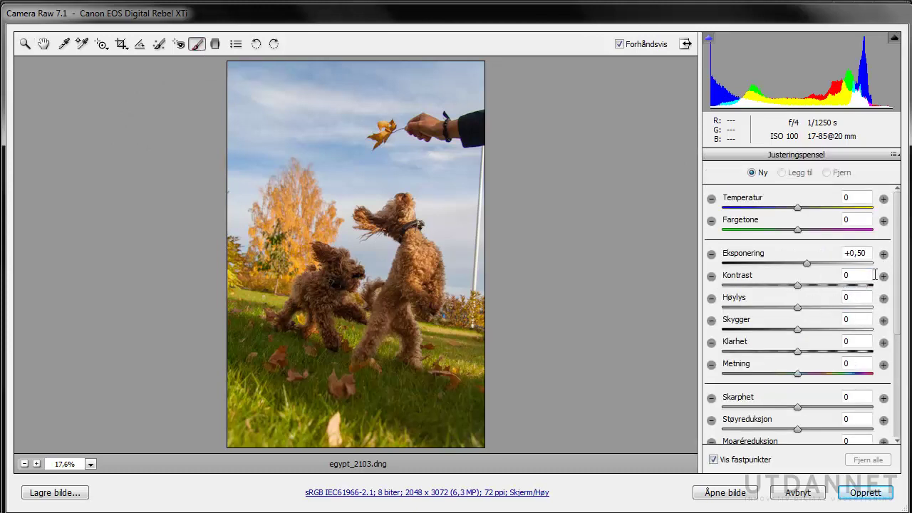
pyautogui.click(883, 364)
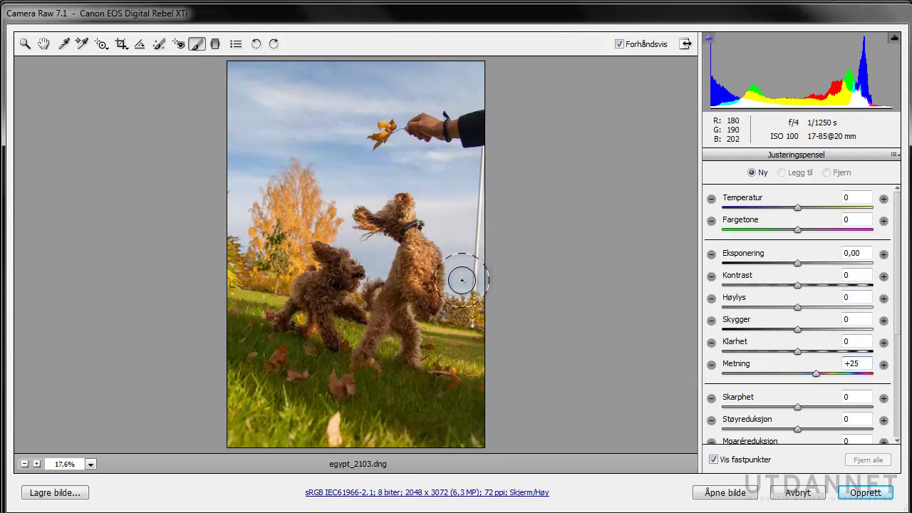
pyautogui.moveTo(451, 219)
pyautogui.mouseDown()
pyautogui.moveTo(438, 213)
pyautogui.moveTo(451, 171)
pyautogui.moveTo(394, 166)
pyautogui.mouseUp()
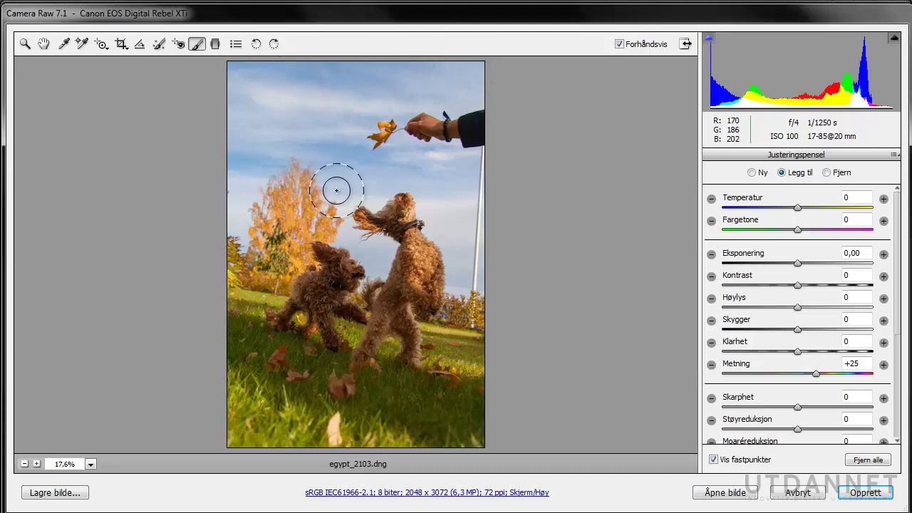
pyautogui.moveTo(391, 263); pyautogui.dragTo(393, 263)
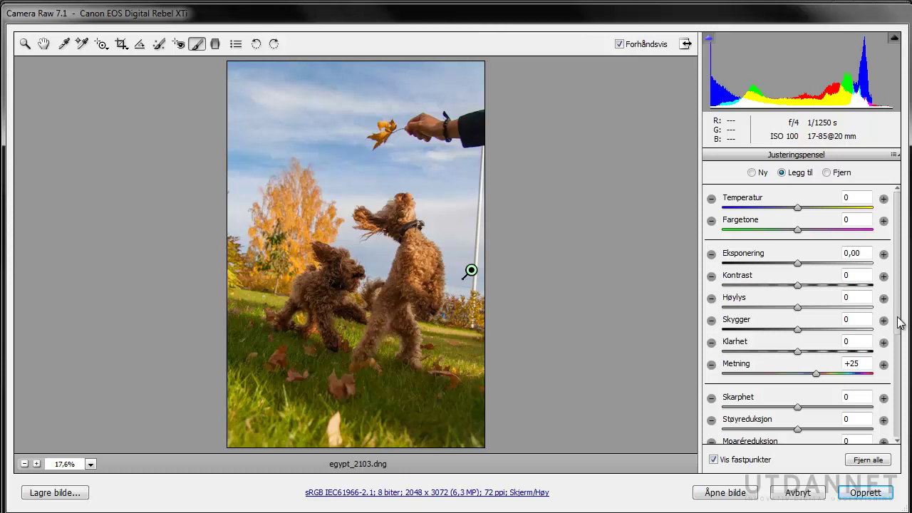
# Step: Tint the brushed sky blue using colour value 227 with 90 saturation
pyautogui.moveTo(899, 323); pyautogui.dragTo(901, 362)
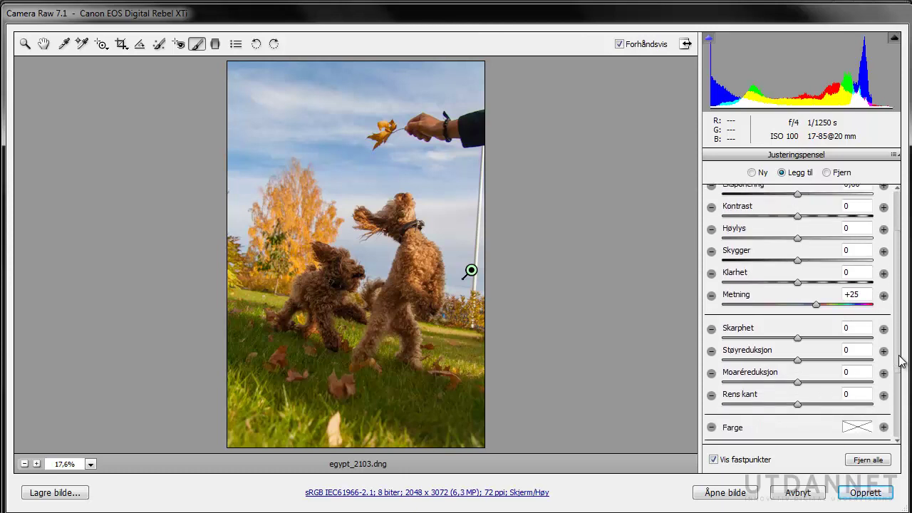
pyautogui.click(862, 428)
pyautogui.moveTo(682, 213)
pyautogui.mouseDown()
pyautogui.moveTo(662, 216)
pyautogui.moveTo(675, 207)
pyautogui.mouseUp()
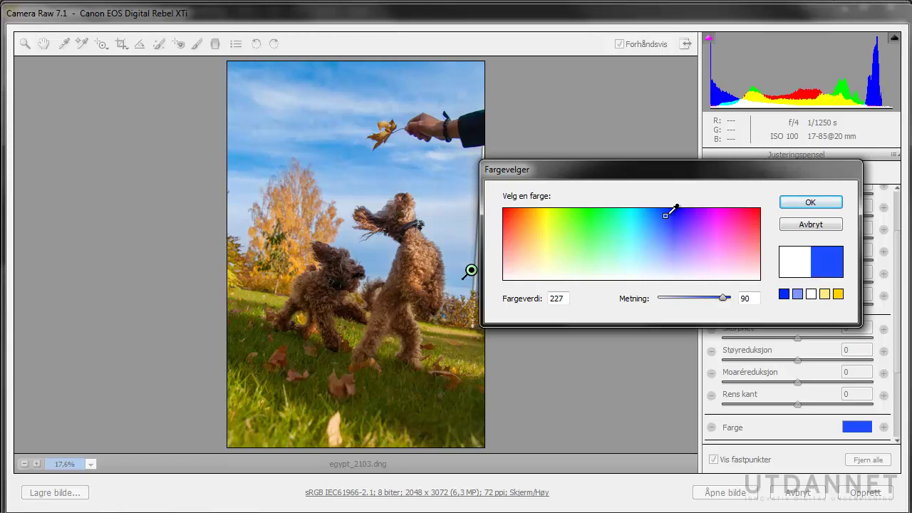
pyautogui.click(810, 203)
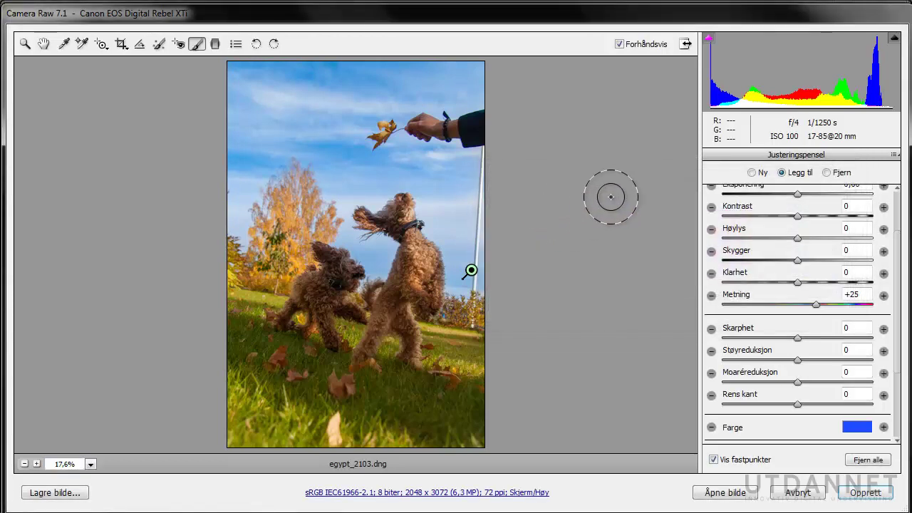
# Step: Compare the sky with and without the brush adjustment by toggling the preview repeatedly
pyautogui.press('p')
pyautogui.press('p')
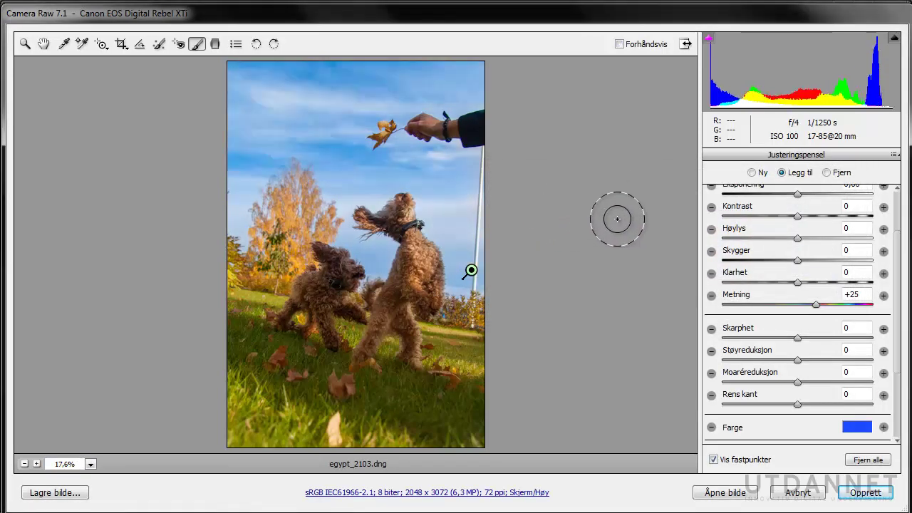
pyautogui.press('p')
pyautogui.press('p')
pyautogui.press('p')
pyautogui.press('p')
pyautogui.press('p')
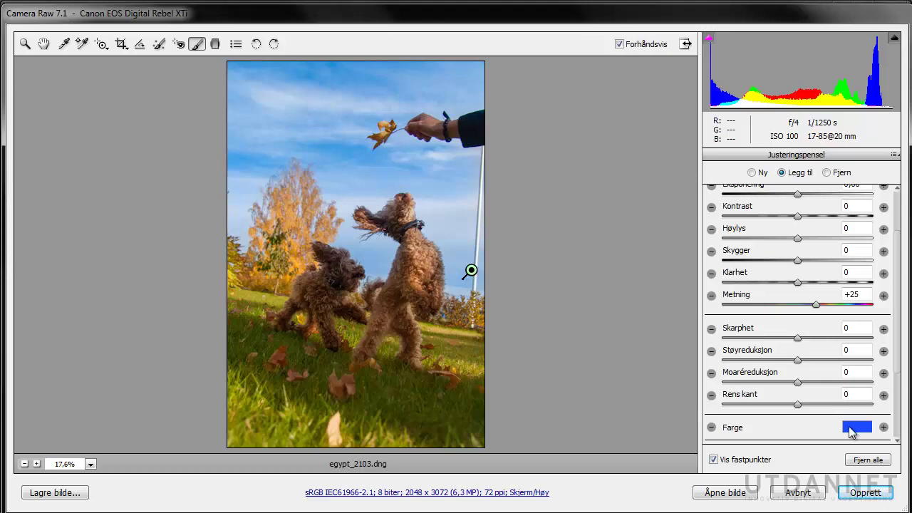
# Step: Soften the brushed sky's blue tint to colour value 228 with 79 saturation, and check it against the preview
pyautogui.click(852, 429)
pyautogui.moveTo(670, 221); pyautogui.dragTo(668, 222)
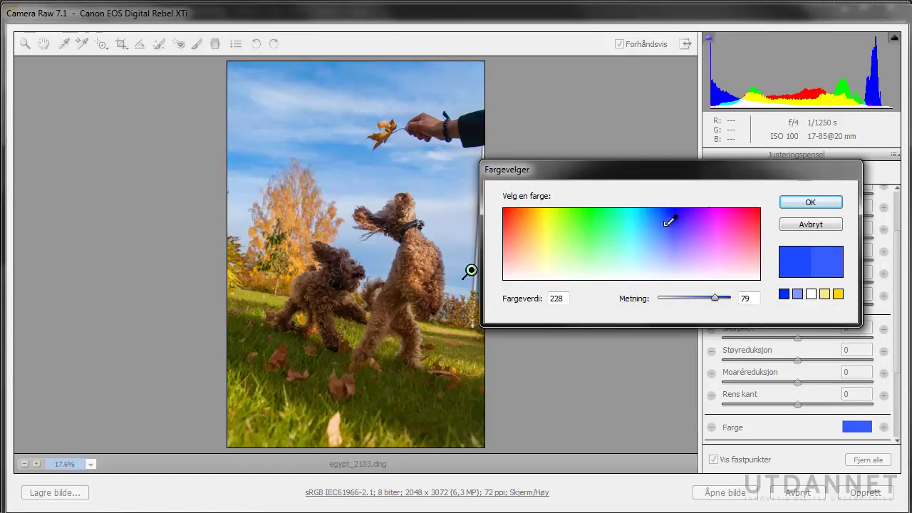
pyautogui.click(792, 205)
pyautogui.press('p')
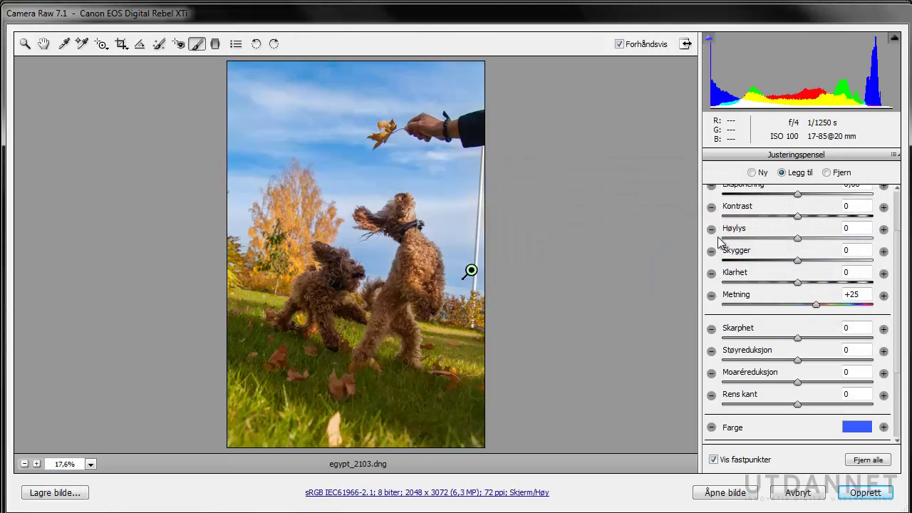
# Step: Set the output size in the workflow options to 2592 by 3888 (10,1 MP)
pyautogui.click(435, 492)
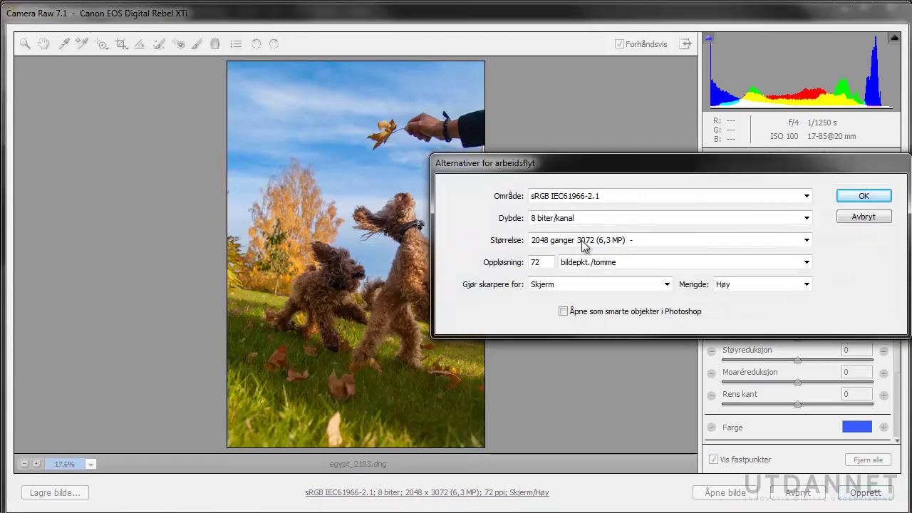
pyautogui.click(616, 242)
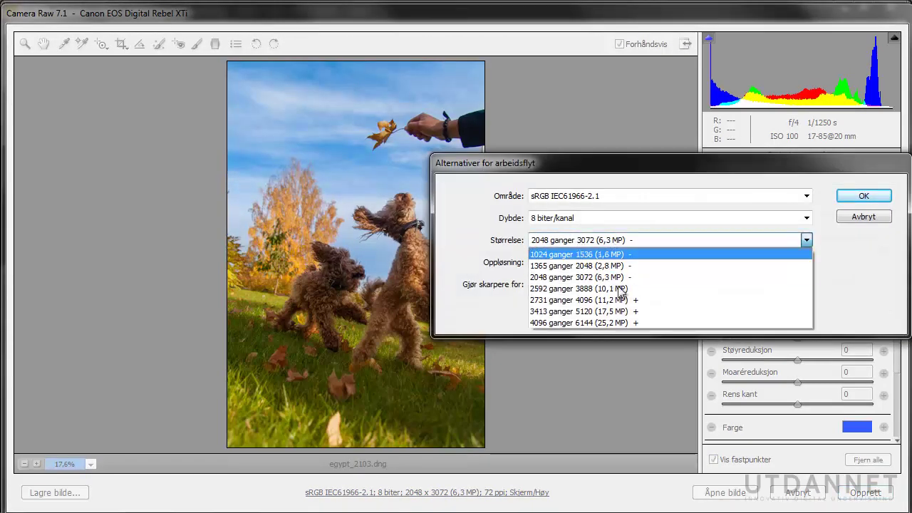
pyautogui.click(798, 289)
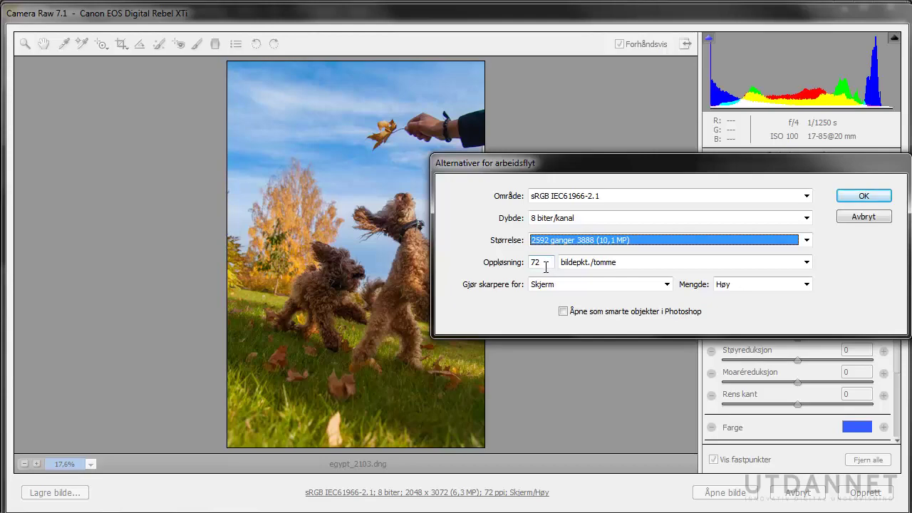
pyautogui.click(853, 196)
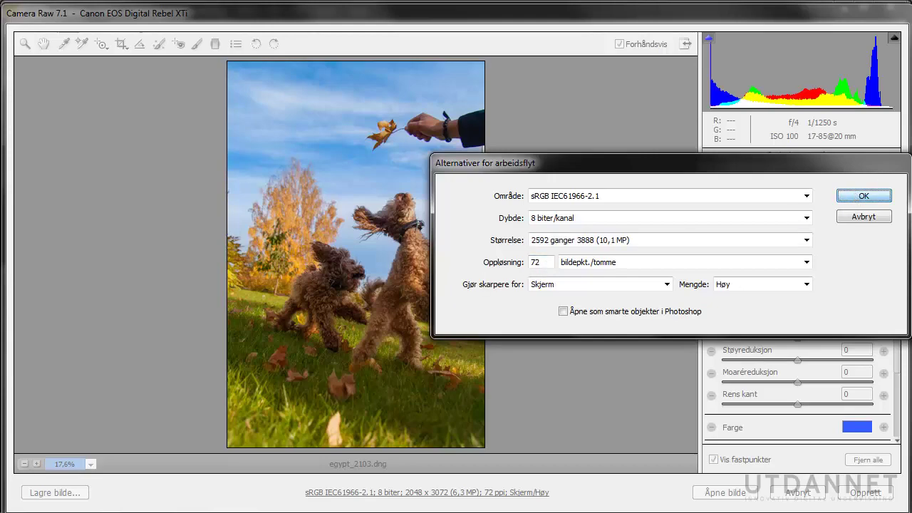
# Step: Open the developed image in Photoshop, keeping its embedded sRGB IEC61966-2.1 profile
pyautogui.click(734, 497)
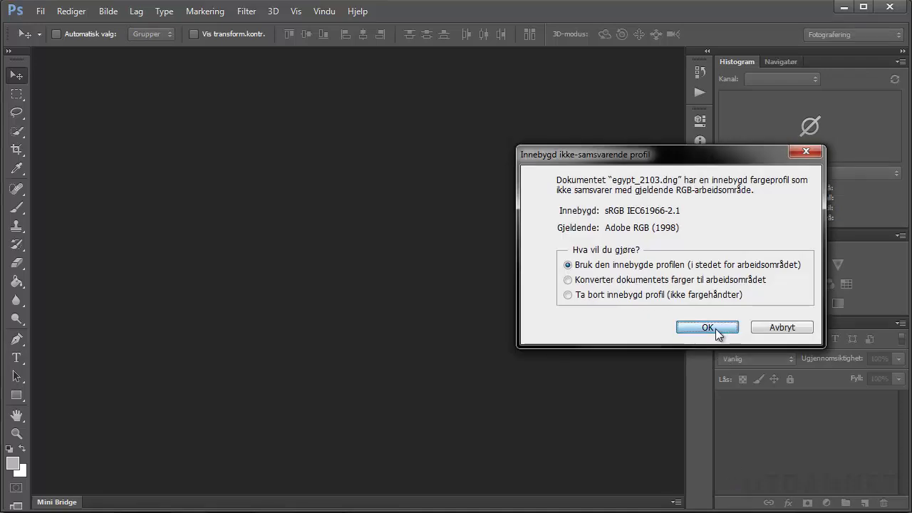
pyautogui.click(715, 328)
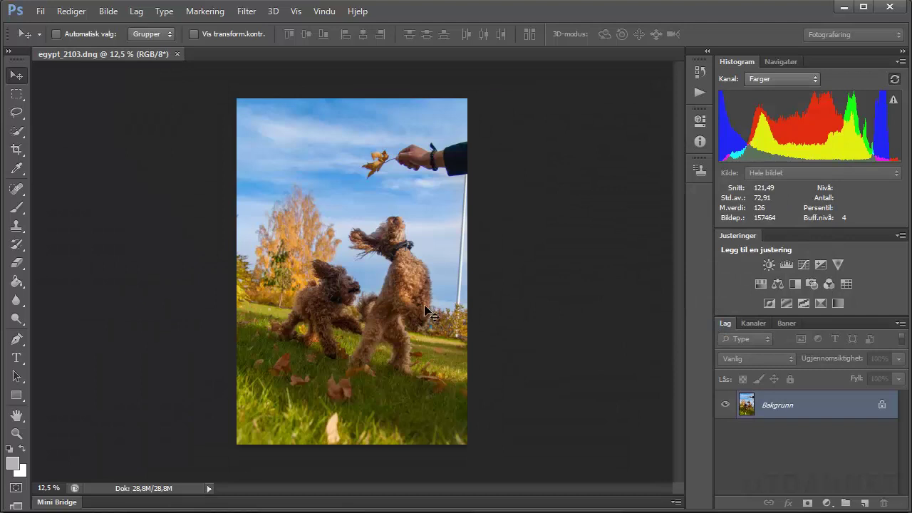
pyautogui.scroll(3, 415, 289)
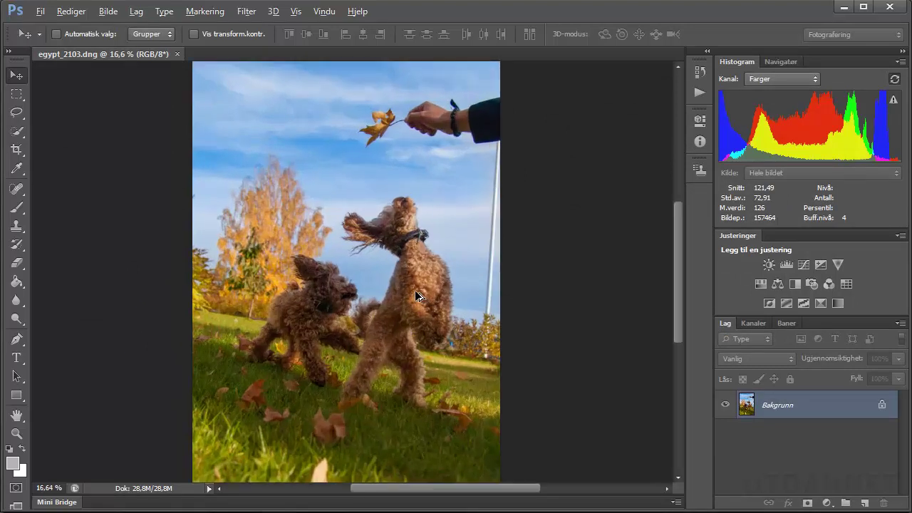
pyautogui.scroll(-2, 415, 289)
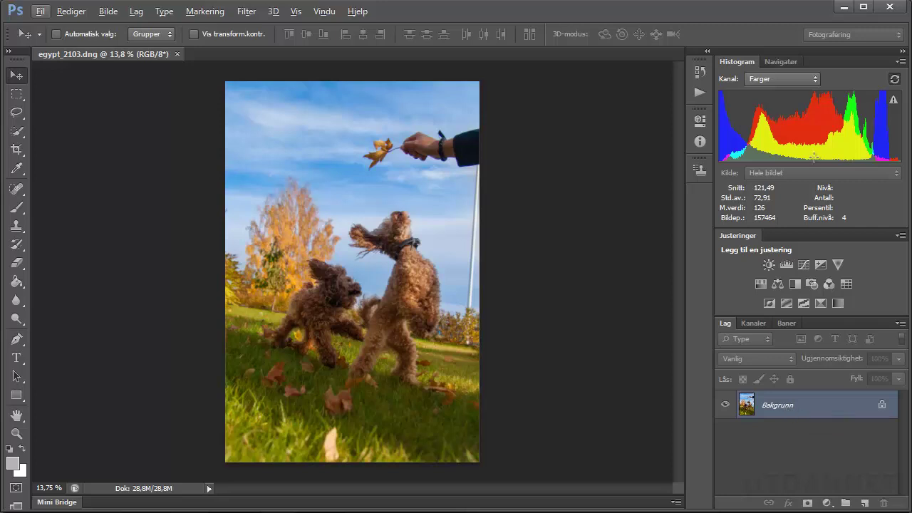
pyautogui.moveTo(835, 152)
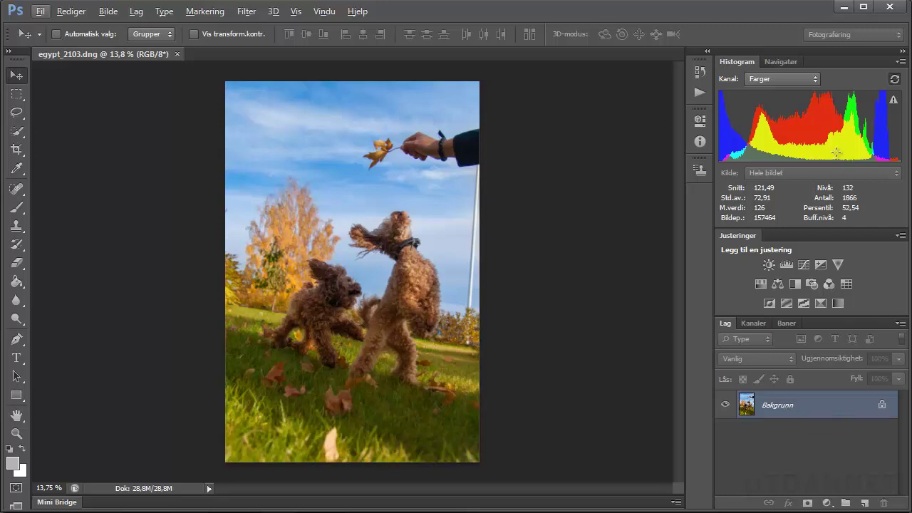
pyautogui.click(893, 101)
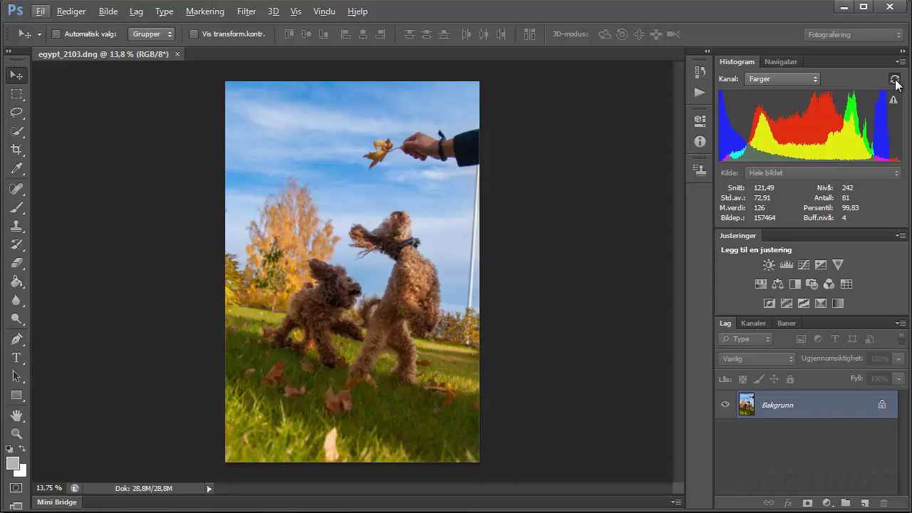
# Step: Convert the locked background to a normal layer and flip it horizontally with Free Transform
pyautogui.keyDown('alt'); pyautogui.doubleClick(787, 411); pyautogui.keyUp('alt')
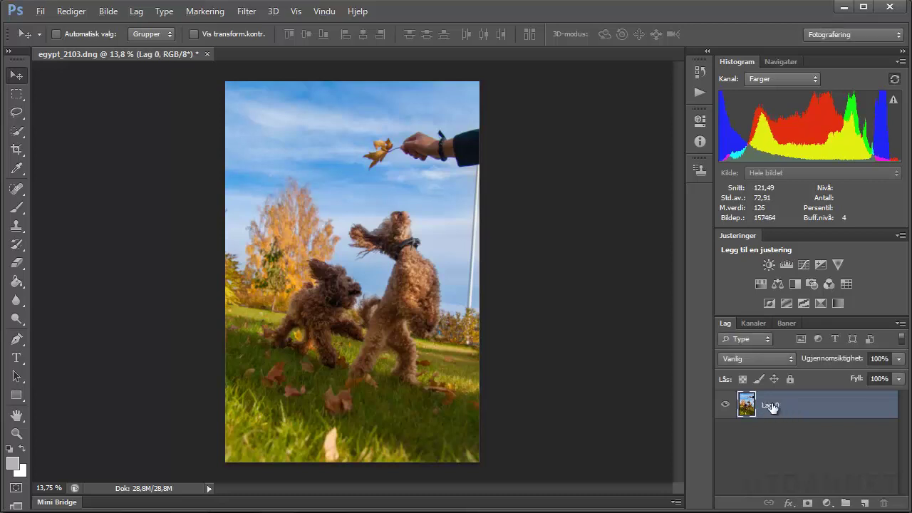
pyautogui.hotkey('ctrl', 't')
pyautogui.rightClick(385, 299)
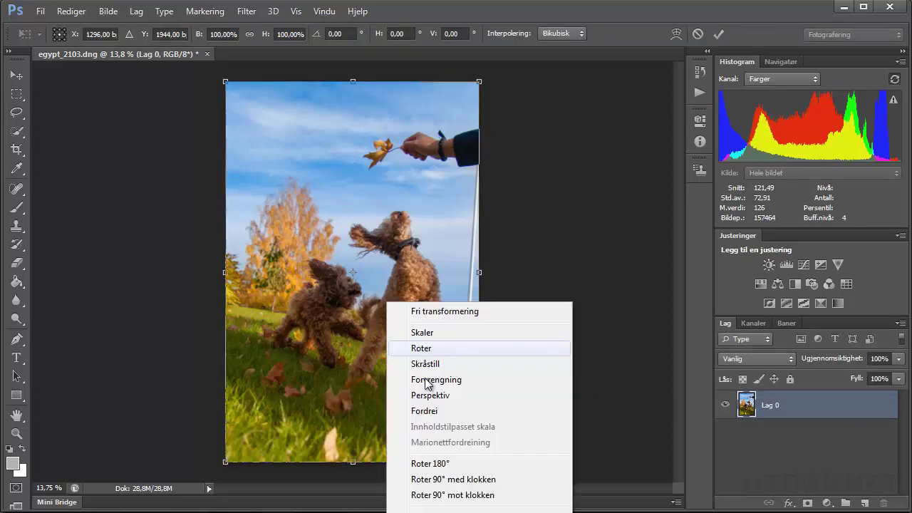
pyautogui.click(397, 378)
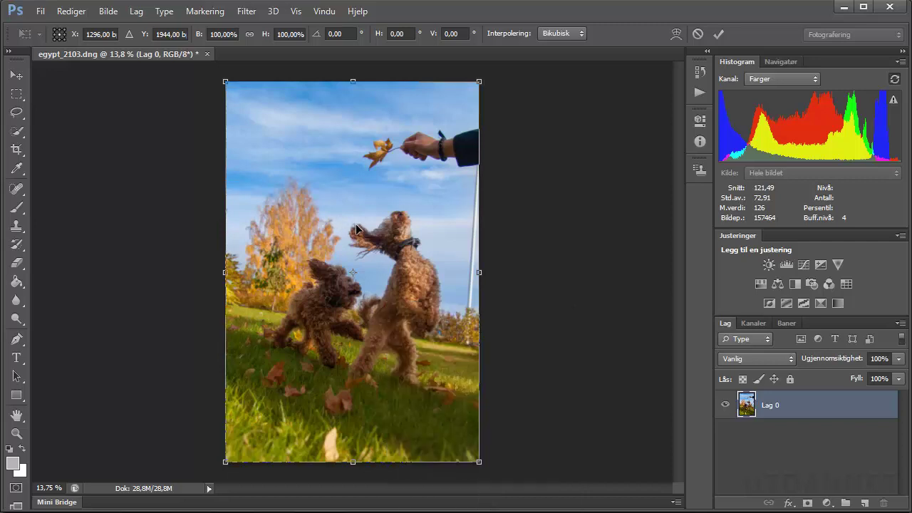
pyautogui.rightClick(355, 226)
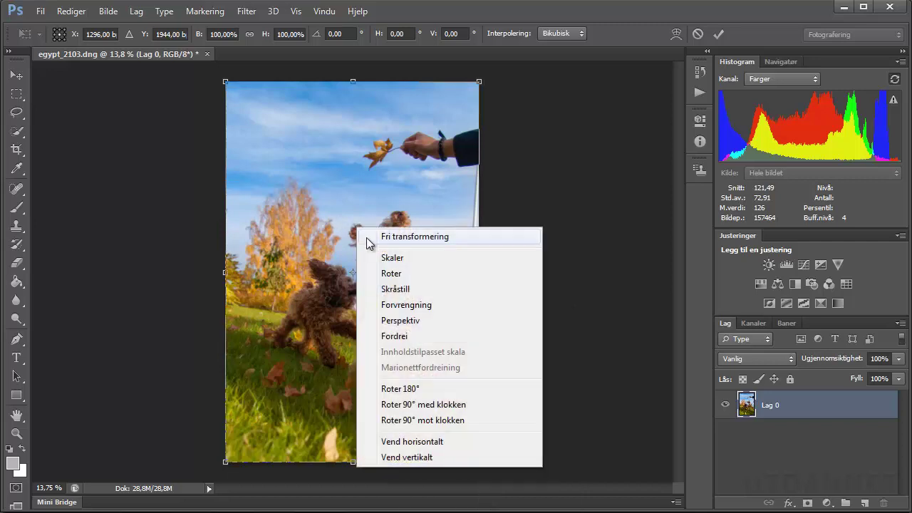
pyautogui.click(406, 440)
pyautogui.press('Return')
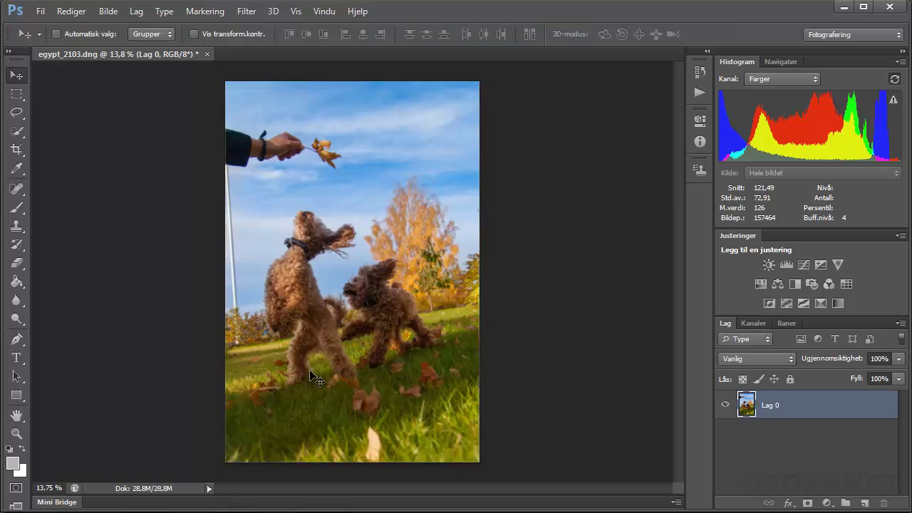
# Step: Duplicate the photo layer and rename the lower, original layer to .org
pyautogui.scroll(10, 182, 275)
pyautogui.moveTo(330, 321); pyautogui.dragTo(341, 465)
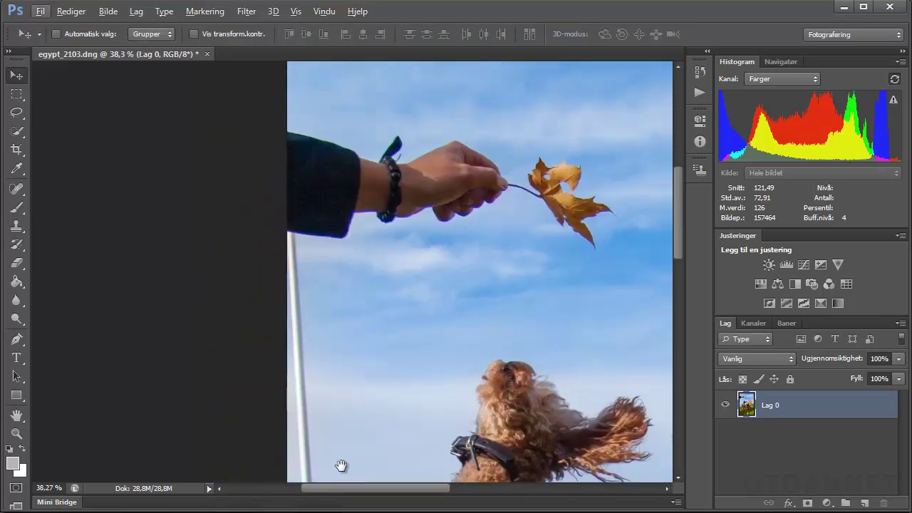
pyautogui.press('alt')
pyautogui.moveTo(465, 194); pyautogui.dragTo(406, 279)
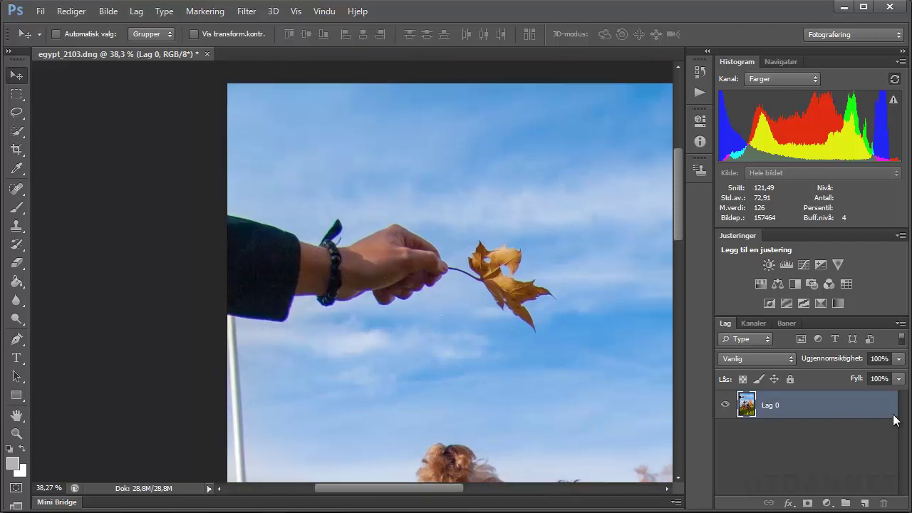
pyautogui.rightClick(813, 409)
pyautogui.click(822, 252)
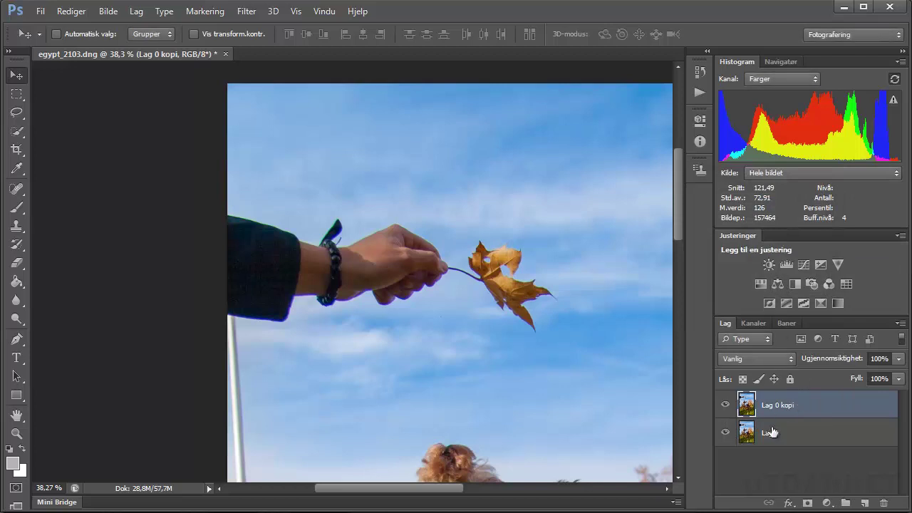
pyautogui.doubleClick(772, 431)
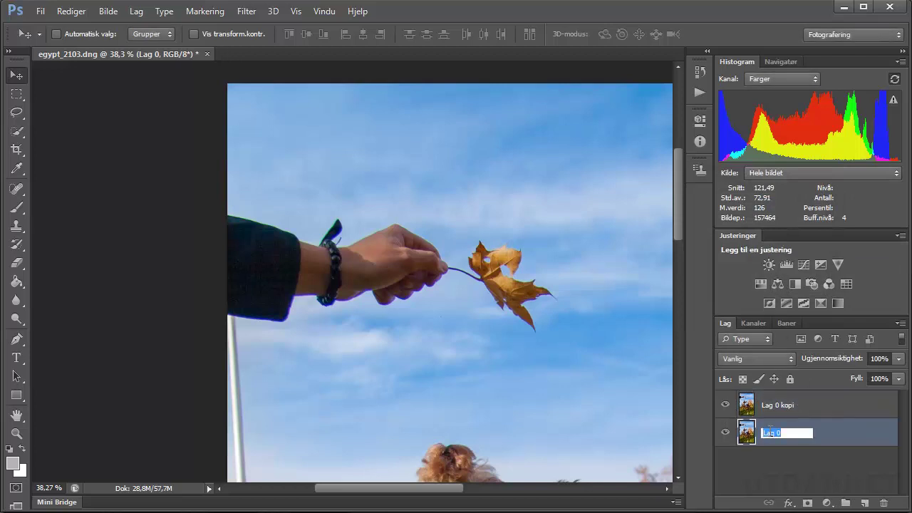
pyautogui.press('Return')
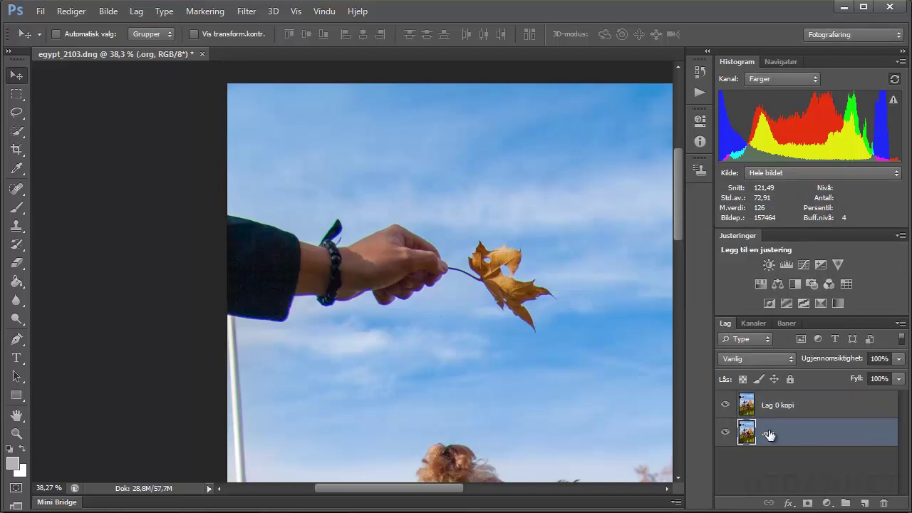
# Step: Put the .org layer in its own group named "0. original" and collapse the group
pyautogui.hotkey('ctrl', 'g')
pyautogui.doubleClick(781, 427)
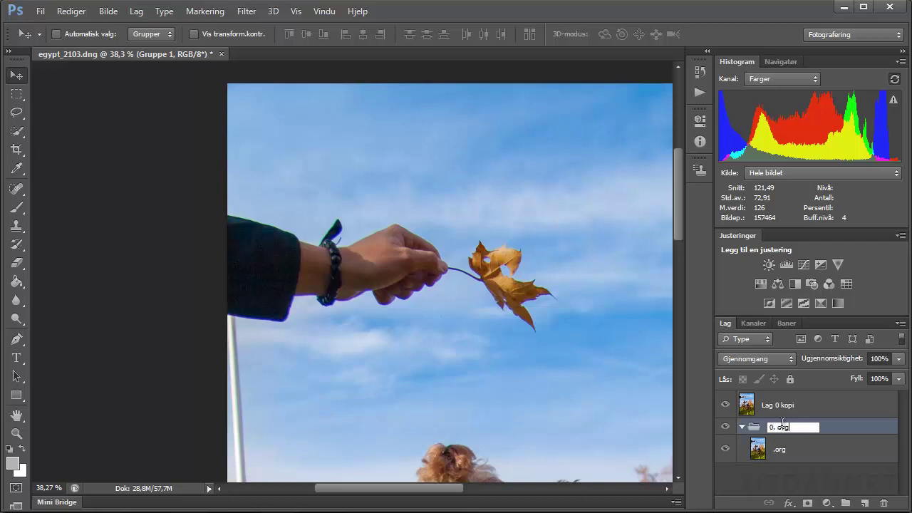
pyautogui.write('0. original')
pyautogui.press('Return')
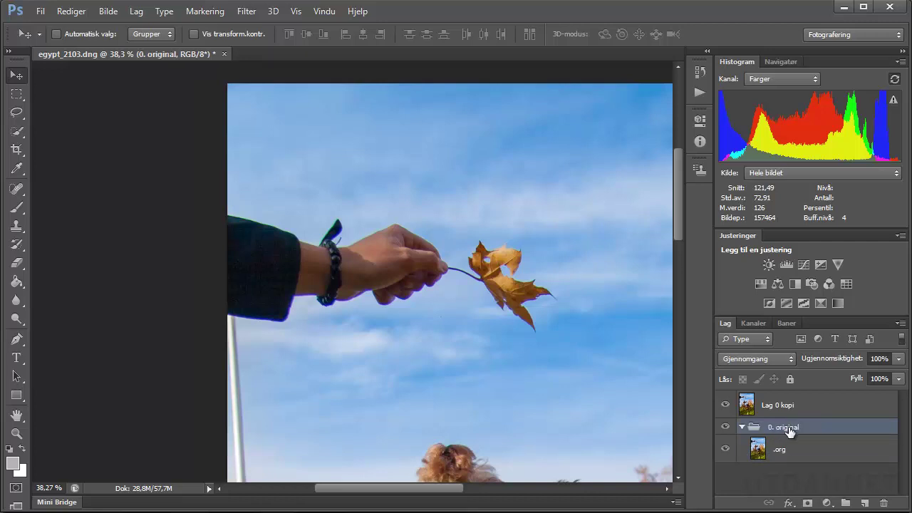
pyautogui.click(740, 428)
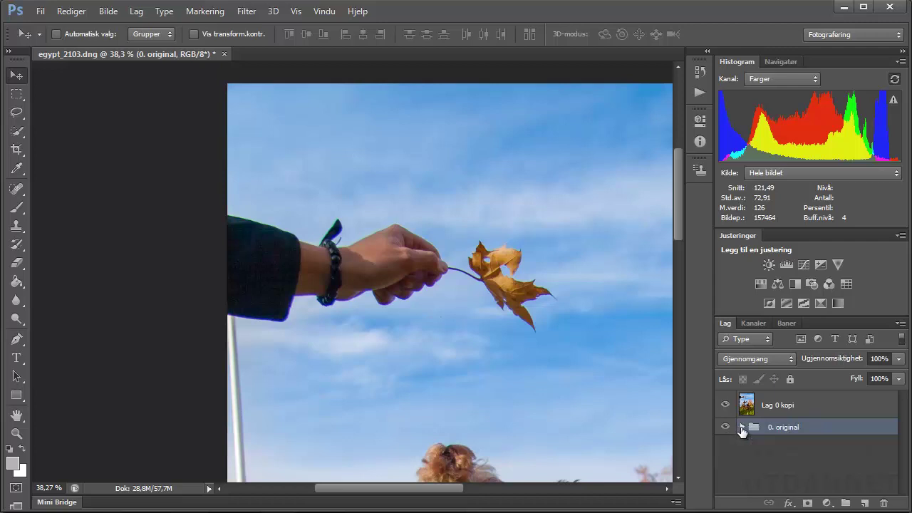
# Step: On the layer copy, paint nearby sky over the sleeve, forearm and pole top using the Clone Stamp with brush size 221
pyautogui.click(781, 412)
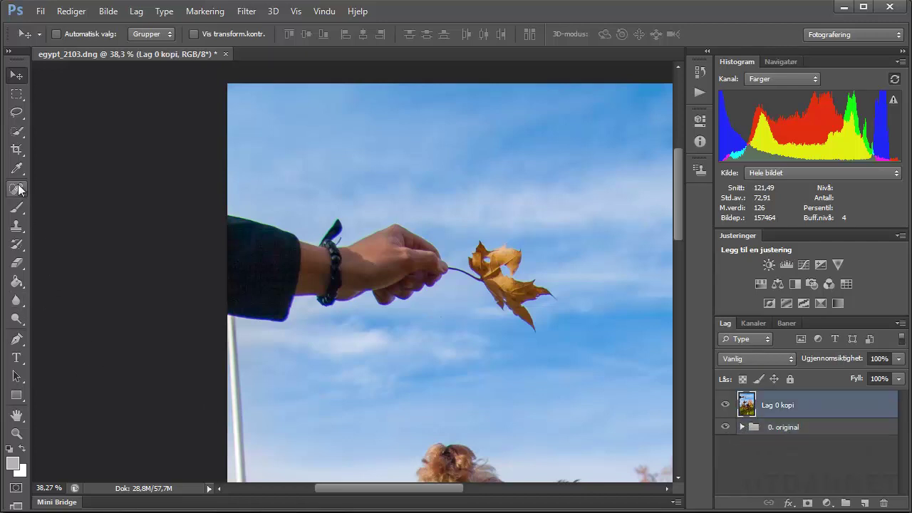
pyautogui.scroll(-1, 373, 197)
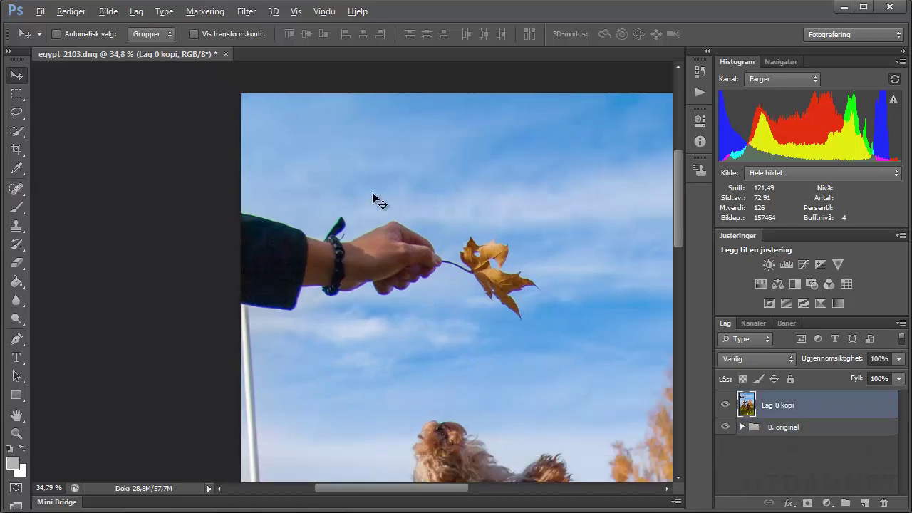
pyautogui.click(16, 190)
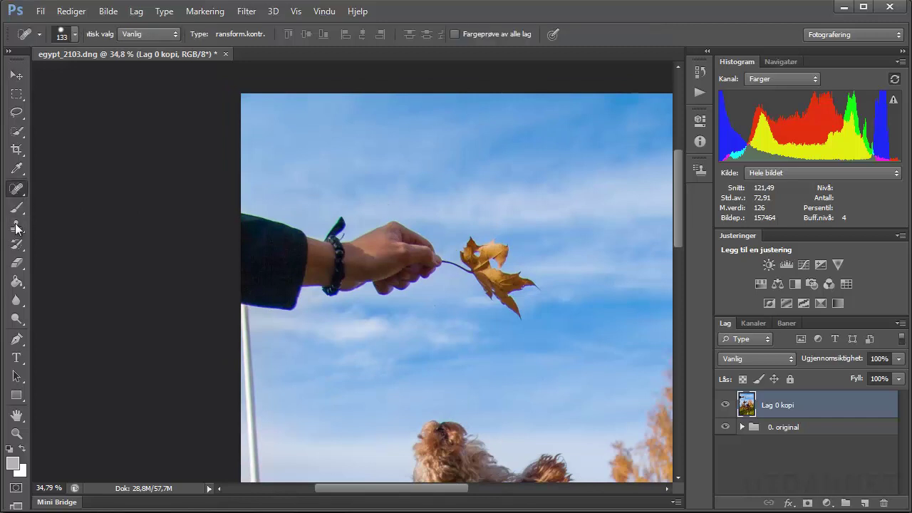
pyautogui.click(16, 225)
pyautogui.click(78, 224)
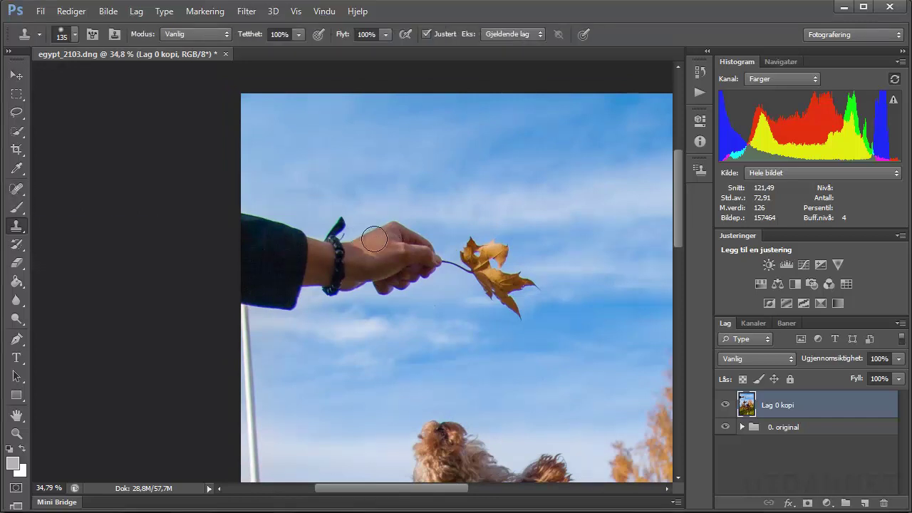
pyautogui.keyDown('alt'); pyautogui.click(354, 221); pyautogui.keyUp('alt')
pyautogui.moveTo(359, 219)
pyautogui.mouseDown()
pyautogui.moveTo(379, 219)
pyautogui.moveTo(370, 219)
pyautogui.mouseUp()
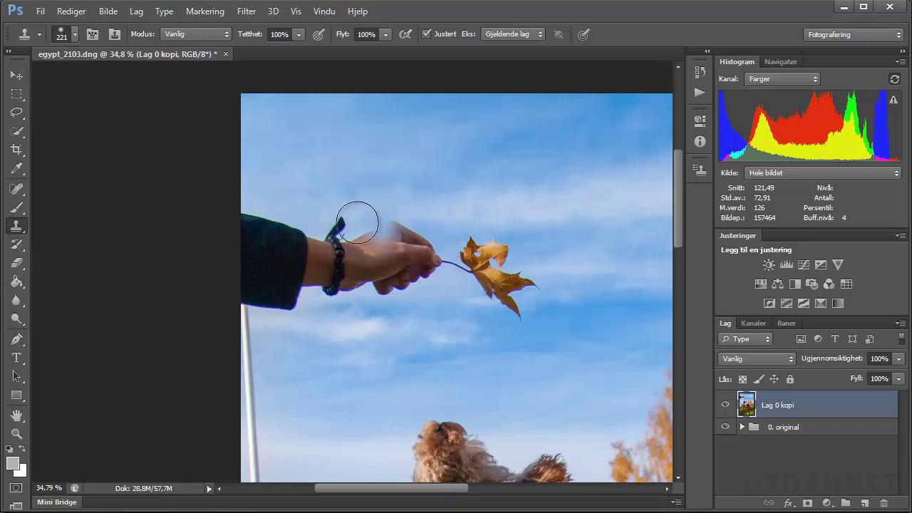
pyautogui.moveTo(245, 211)
pyautogui.mouseDown()
pyautogui.moveTo(287, 238)
pyautogui.moveTo(311, 236)
pyautogui.moveTo(258, 242)
pyautogui.mouseUp()
pyautogui.moveTo(302, 289)
pyautogui.mouseDown()
pyautogui.moveTo(279, 276)
pyautogui.moveTo(226, 269)
pyautogui.mouseUp()
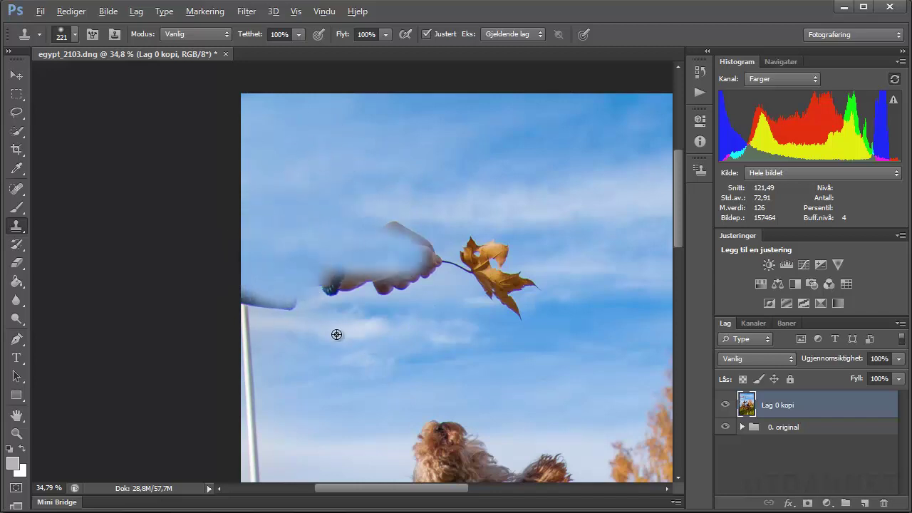
pyautogui.keyDown('alt'); pyautogui.click(538, 207); pyautogui.keyUp('alt')
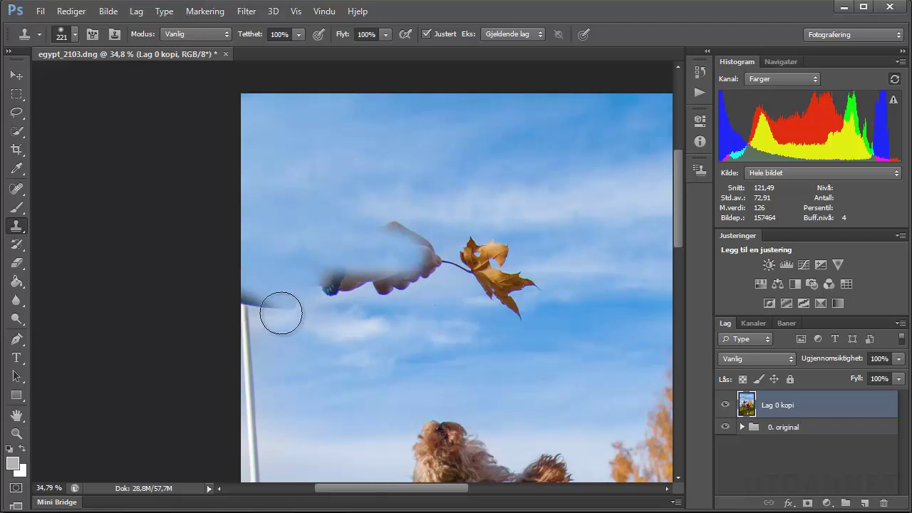
pyautogui.moveTo(291, 313)
pyautogui.mouseDown()
pyautogui.moveTo(251, 297)
pyautogui.moveTo(291, 304)
pyautogui.moveTo(235, 287)
pyautogui.moveTo(235, 321)
pyautogui.moveTo(265, 256)
pyautogui.moveTo(261, 279)
pyautogui.moveTo(279, 286)
pyautogui.moveTo(274, 256)
pyautogui.mouseUp()
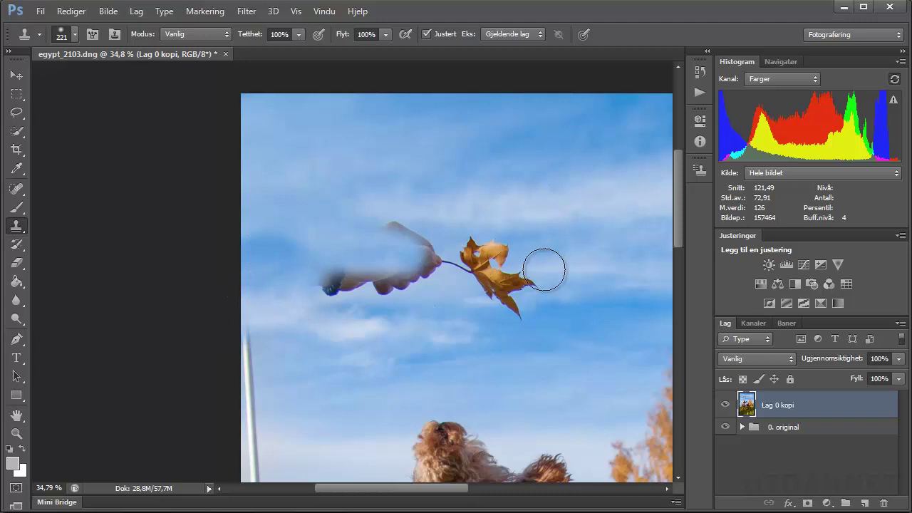
# Step: Clone clouds and blue sky over the bracelet and most of the remaining hand, and undo the last stroke
pyautogui.keyDown('alt'); pyautogui.click(575, 198); pyautogui.keyUp('alt')
pyautogui.moveTo(370, 207)
pyautogui.mouseDown()
pyautogui.moveTo(334, 215)
pyautogui.moveTo(380, 214)
pyautogui.moveTo(397, 228)
pyautogui.mouseUp()
pyautogui.keyDown('alt'); pyautogui.click(453, 355); pyautogui.keyUp('alt')
pyautogui.moveTo(342, 302)
pyautogui.mouseDown()
pyautogui.moveTo(306, 278)
pyautogui.moveTo(303, 291)
pyautogui.moveTo(386, 265)
pyautogui.moveTo(387, 280)
pyautogui.moveTo(368, 282)
pyautogui.moveTo(381, 293)
pyautogui.moveTo(389, 289)
pyautogui.moveTo(377, 280)
pyautogui.moveTo(397, 288)
pyautogui.moveTo(358, 282)
pyautogui.moveTo(378, 320)
pyautogui.mouseUp()
pyautogui.keyDown('alt'); pyautogui.click(615, 202); pyautogui.keyUp('alt')
pyautogui.keyDown('alt'); pyautogui.click(585, 131); pyautogui.keyUp('alt')
pyautogui.hotkey('ctrl', 'z')
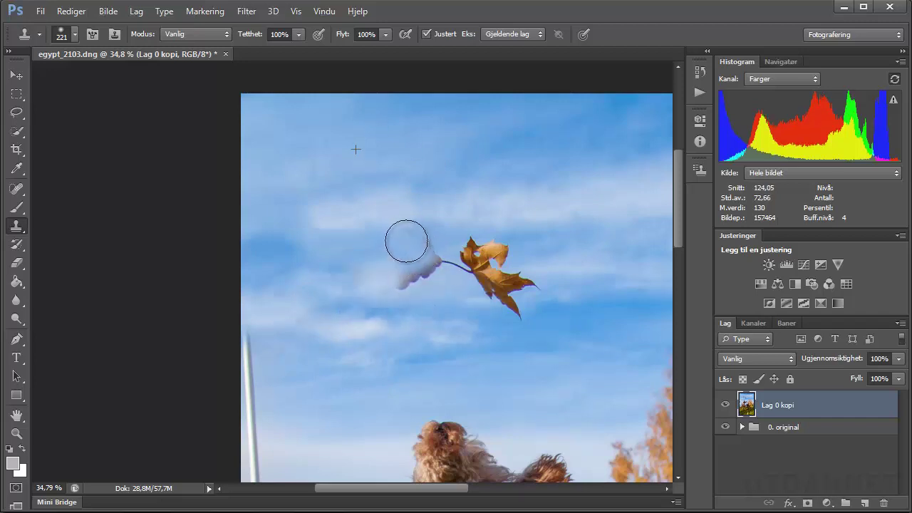
# Step: Select a rectangle of sky from the photo's corner to the tip of the leaf stem, enclosing the leftover fingers
pyautogui.press('m')
pyautogui.scroll(9, 433, 237)
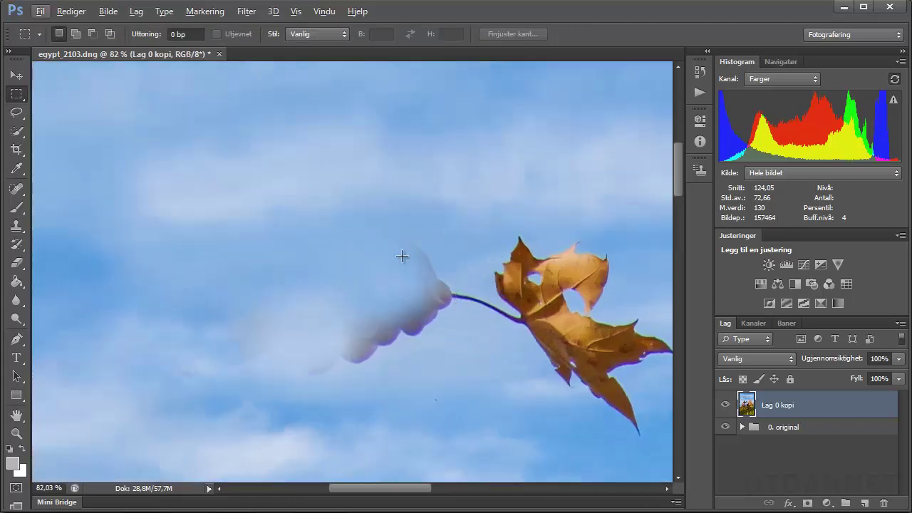
pyautogui.scroll(-4, 448, 174)
pyautogui.moveTo(456, 83); pyautogui.dragTo(266, 264)
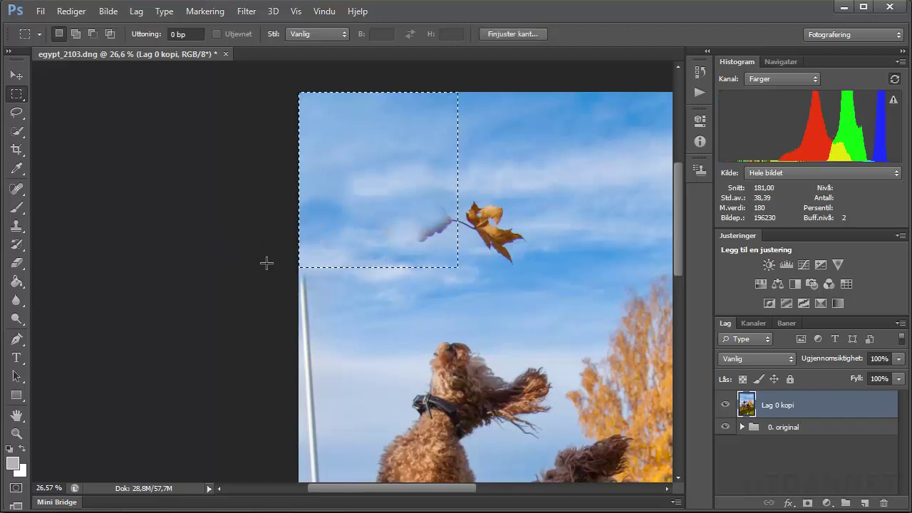
pyautogui.scroll(3, 320, 106)
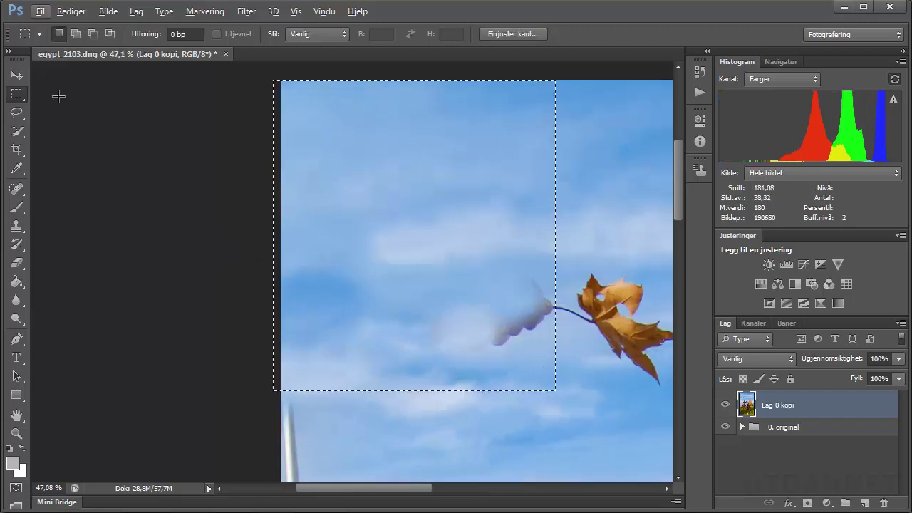
# Step: Clone sky over the leftover fingers inside the selection, keeping the leaf stem intact
pyautogui.click(17, 225)
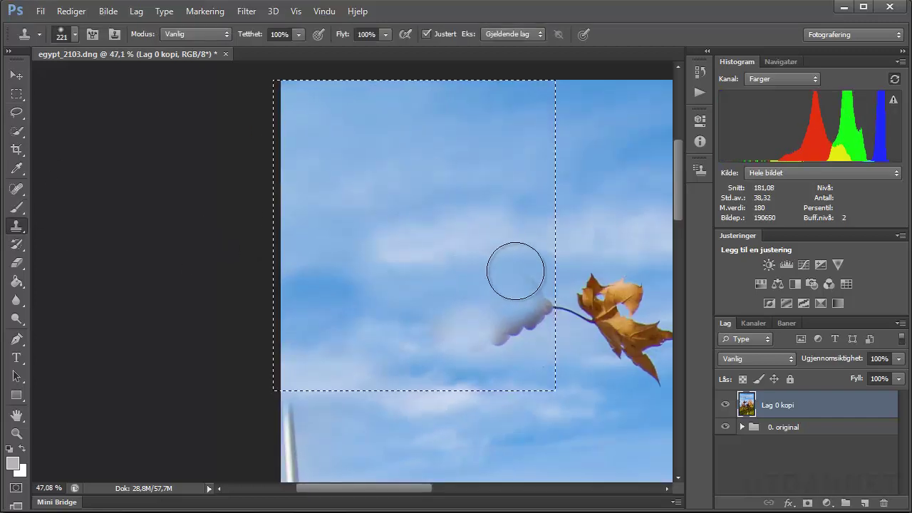
pyautogui.moveTo(527, 266)
pyautogui.mouseDown()
pyautogui.moveTo(520, 317)
pyautogui.moveTo(527, 312)
pyautogui.moveTo(494, 278)
pyautogui.moveTo(447, 327)
pyautogui.moveTo(482, 332)
pyautogui.mouseUp()
pyautogui.keyDown('alt'); pyautogui.click(484, 164); pyautogui.keyUp('alt')
pyautogui.scroll(-3, 463, 366)
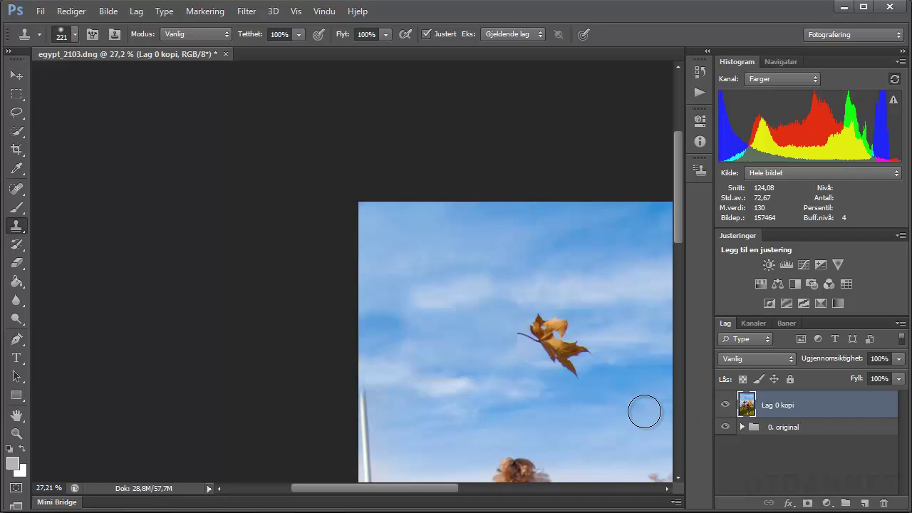
# Step: Cover the remaining finger smudges inside the selection with cloned sky and deselect the area
pyautogui.scroll(6, 567, 379)
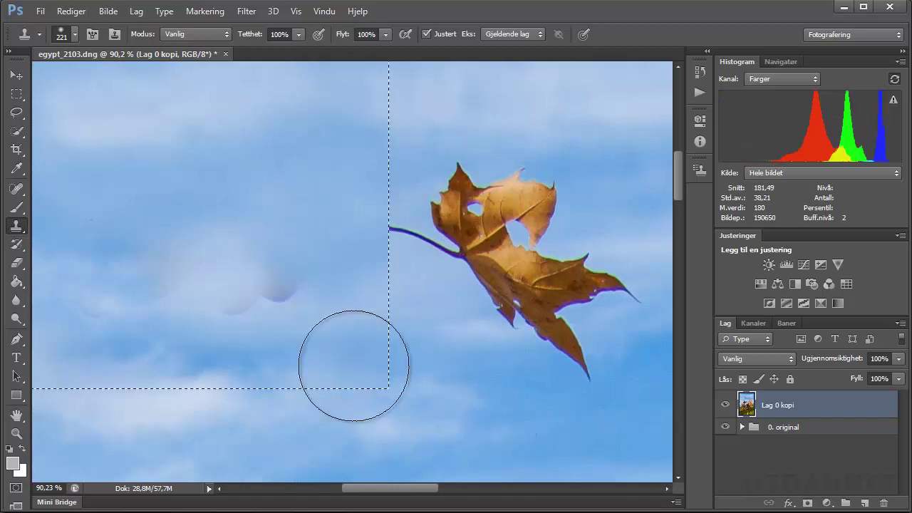
pyautogui.scroll(-2, 175, 151)
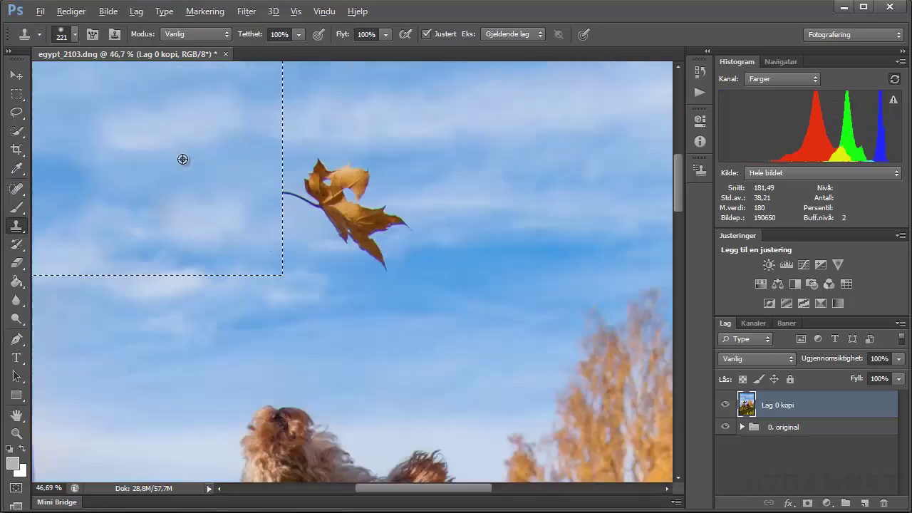
pyautogui.scroll(-2, 174, 157)
pyautogui.keyDown('alt'); pyautogui.click(168, 73); pyautogui.keyUp('alt')
pyautogui.moveTo(186, 209); pyautogui.dragTo(118, 230)
pyautogui.keyDown('alt'); pyautogui.click(243, 140); pyautogui.keyUp('alt')
pyautogui.hotkey('ctrl', 'd')
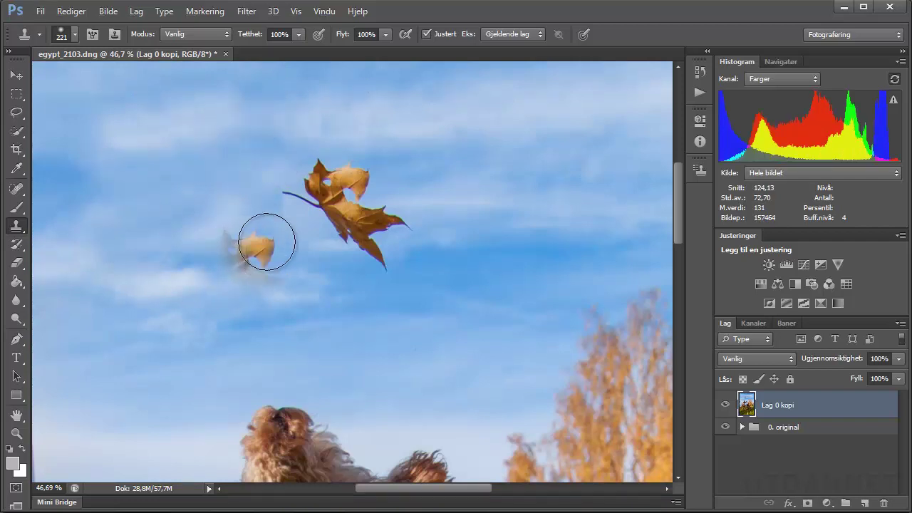
# Step: Clone sky over the stray leaf fragment beside the leaf stem and the small blemishes around the stem
pyautogui.moveTo(282, 249)
pyautogui.mouseDown()
pyautogui.moveTo(260, 249)
pyautogui.moveTo(245, 204)
pyautogui.moveTo(254, 202)
pyautogui.mouseUp()
pyautogui.scroll(8, 303, 211)
pyautogui.keyDown('alt'); pyautogui.click(201, 368); pyautogui.keyUp('alt')
pyautogui.keyDown('alt'); pyautogui.click(212, 360); pyautogui.keyUp('alt')
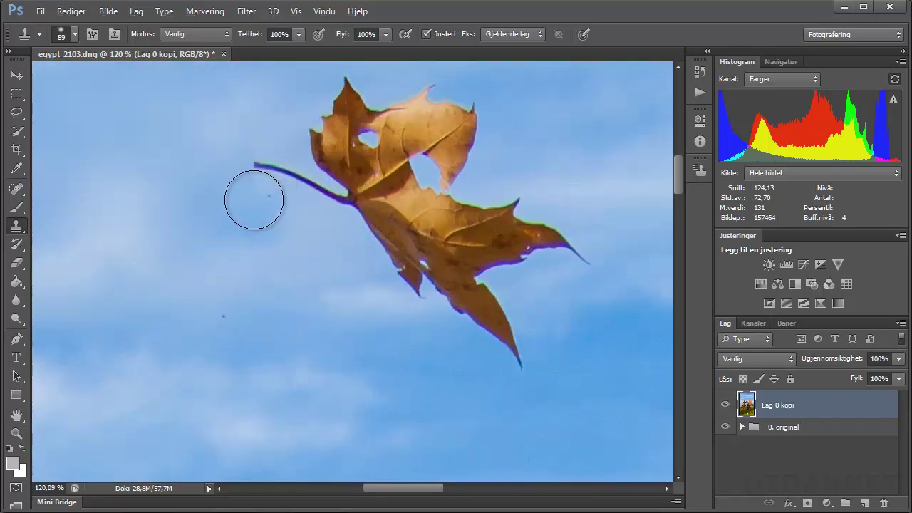
pyautogui.keyDown('alt'); pyautogui.click(298, 335); pyautogui.keyUp('alt')
pyautogui.moveTo(238, 119); pyautogui.dragTo(236, 125)
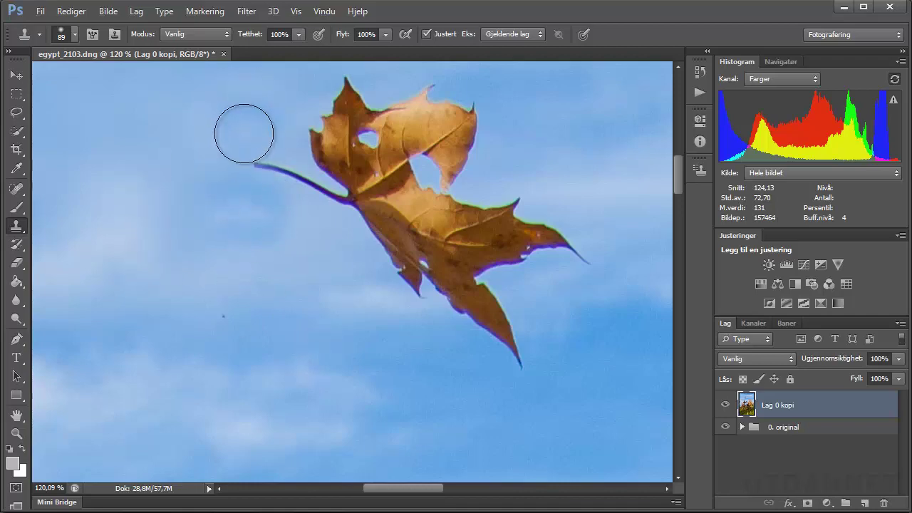
pyautogui.scroll(-5, 176, 282)
pyautogui.scroll(-3, 176, 282)
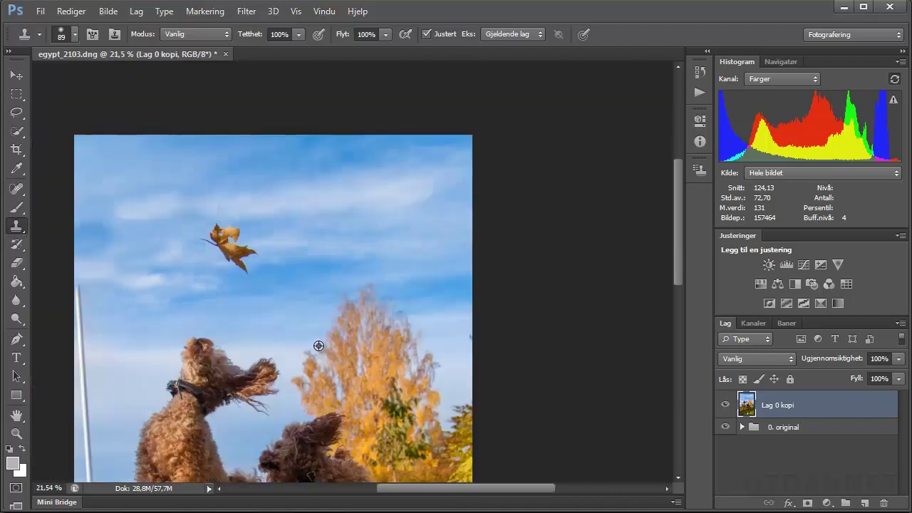
pyautogui.scroll(-3, 204, 330)
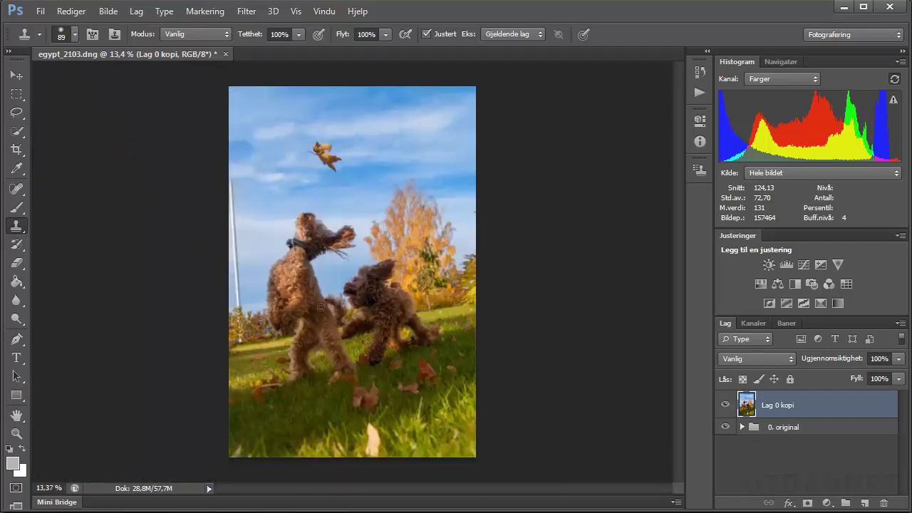
# Step: Duplicate the retouched layer Lag 0 kopi and rename the lower one vekk-hånd
pyautogui.rightClick(819, 403)
pyautogui.click(865, 249)
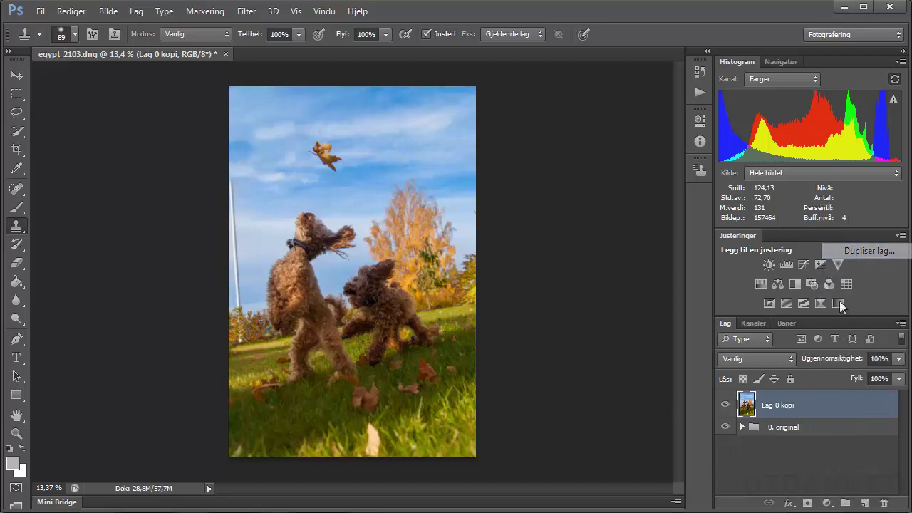
pyautogui.press('Return')
pyautogui.doubleClick(779, 432)
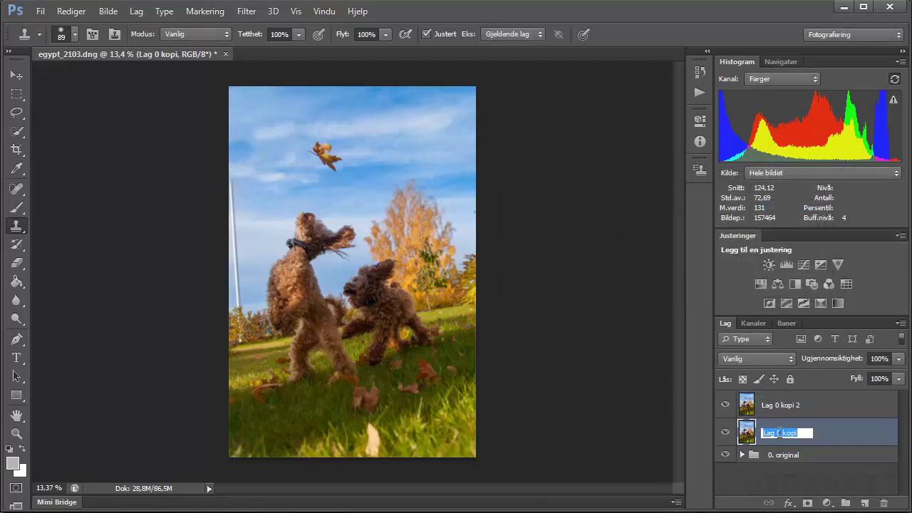
pyautogui.write('vekk-hånd')
pyautogui.press('Return')
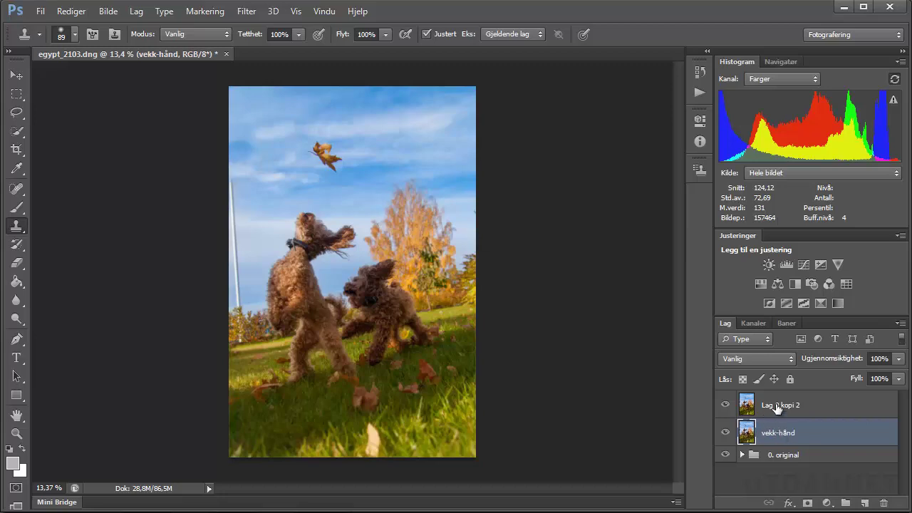
# Step: Rename the duplicate layer Lag 0 kopi 2 as vekk-stolte
pyautogui.doubleClick(776, 406)
pyautogui.write('vekk-stolte')
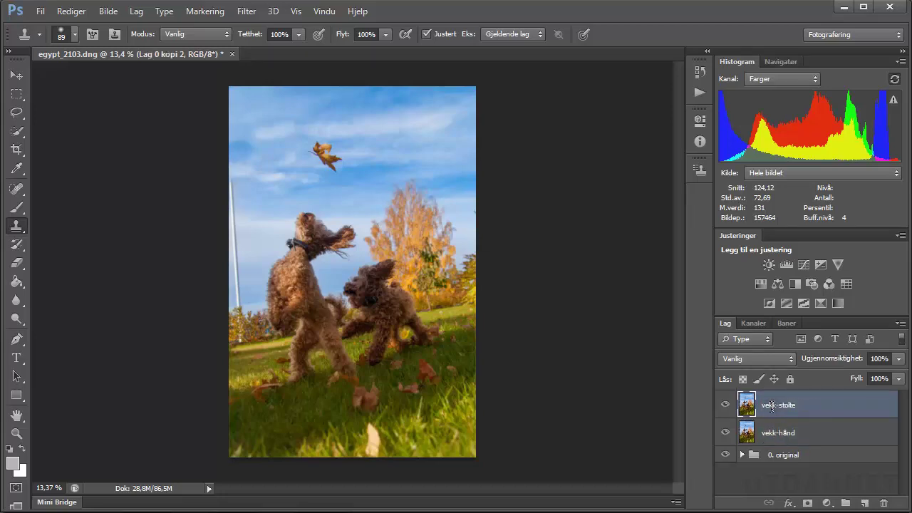
pyautogui.press('Return')
# Step: Clone sky over the upper part of the white pole at the photo's edge with a brush size of 177
pyautogui.scroll(5, 228, 307)
pyautogui.moveTo(287, 177); pyautogui.dragTo(350, 335)
pyautogui.moveTo(362, 259); pyautogui.dragTo(365, 354)
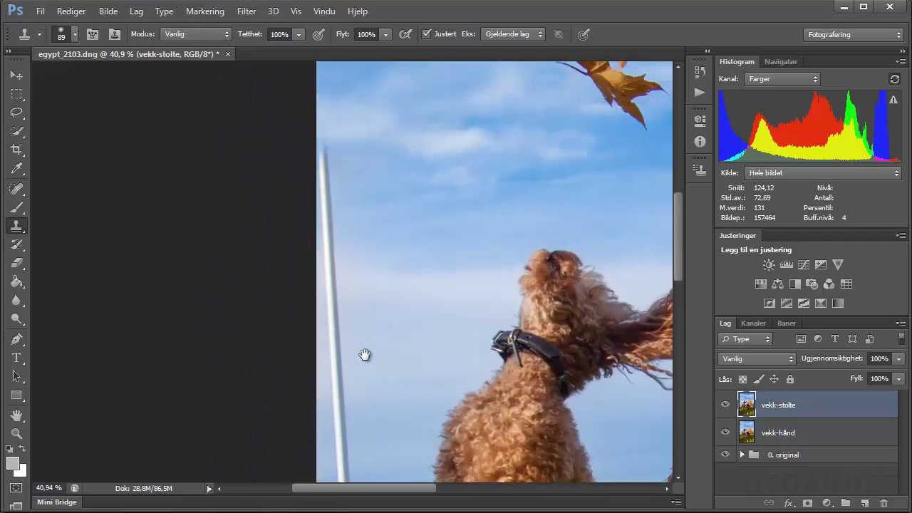
pyautogui.rightClick(22, 233)
pyautogui.click(75, 223)
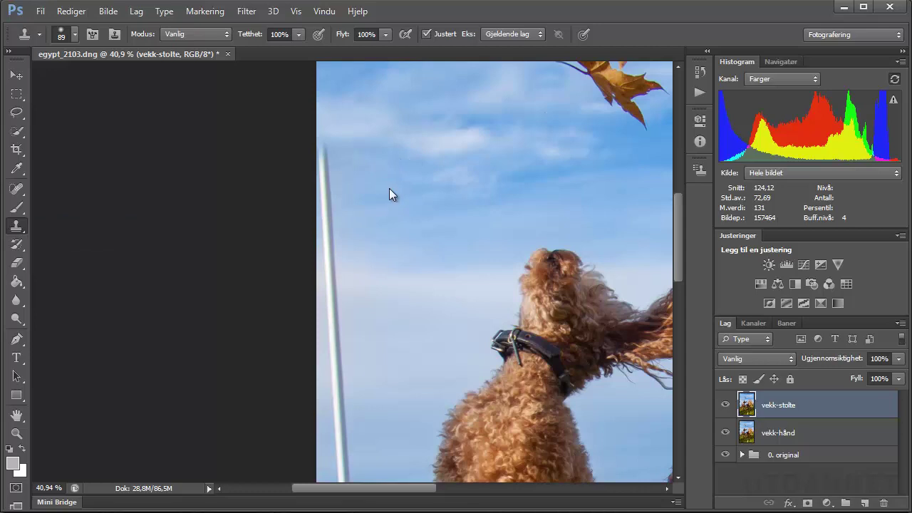
pyautogui.moveTo(388, 188)
pyautogui.mouseDown()
pyautogui.moveTo(423, 183)
pyautogui.moveTo(404, 181)
pyautogui.mouseUp()
pyautogui.moveTo(381, 206)
pyautogui.mouseDown()
pyautogui.moveTo(413, 206)
pyautogui.moveTo(383, 205)
pyautogui.mouseUp()
pyautogui.moveTo(393, 197); pyautogui.dragTo(409, 191)
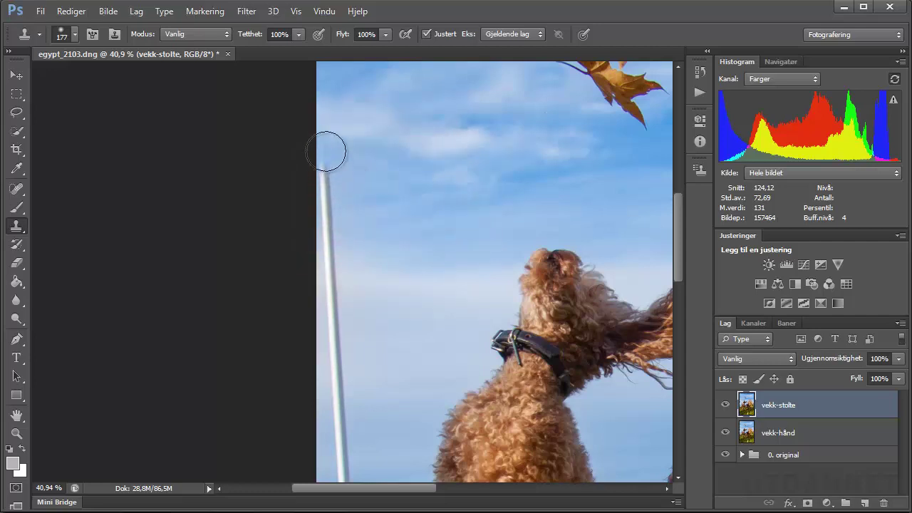
pyautogui.moveTo(327, 151)
pyautogui.mouseDown()
pyautogui.moveTo(326, 211)
pyautogui.moveTo(350, 225)
pyautogui.moveTo(330, 245)
pyautogui.moveTo(331, 345)
pyautogui.mouseUp()
# Step: Clone sky over the lower part of the pole down to the top of the bushes with a brush size of 59
pyautogui.moveTo(430, 178); pyautogui.dragTo(413, 177)
pyautogui.scroll(5, 406, 184)
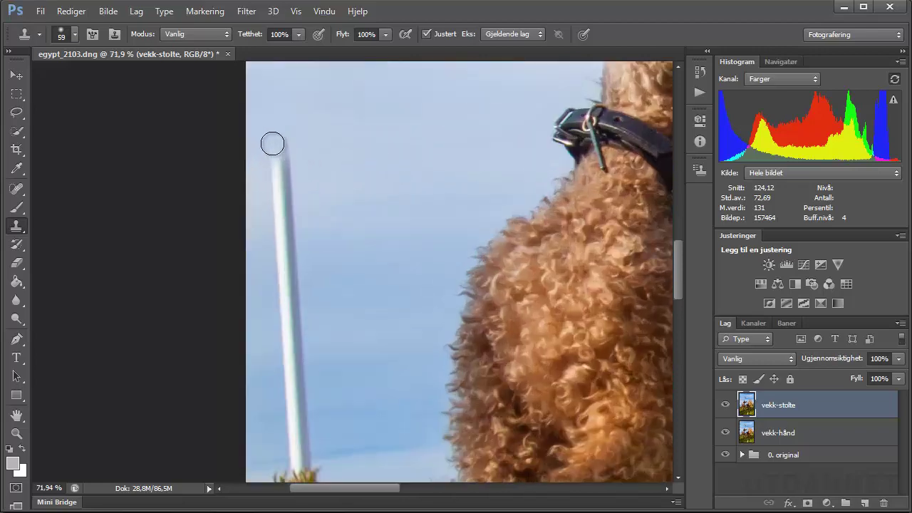
pyautogui.moveTo(280, 155)
pyautogui.mouseDown()
pyautogui.moveTo(288, 227)
pyautogui.moveTo(288, 193)
pyautogui.moveTo(277, 231)
pyautogui.moveTo(286, 255)
pyautogui.moveTo(289, 221)
pyautogui.moveTo(288, 280)
pyautogui.moveTo(285, 259)
pyautogui.moveTo(278, 275)
pyautogui.moveTo(281, 294)
pyautogui.moveTo(293, 280)
pyautogui.moveTo(294, 305)
pyautogui.moveTo(287, 389)
pyautogui.moveTo(335, 232)
pyautogui.moveTo(289, 264)
pyautogui.moveTo(293, 282)
pyautogui.moveTo(306, 261)
pyautogui.moveTo(301, 305)
pyautogui.mouseUp()
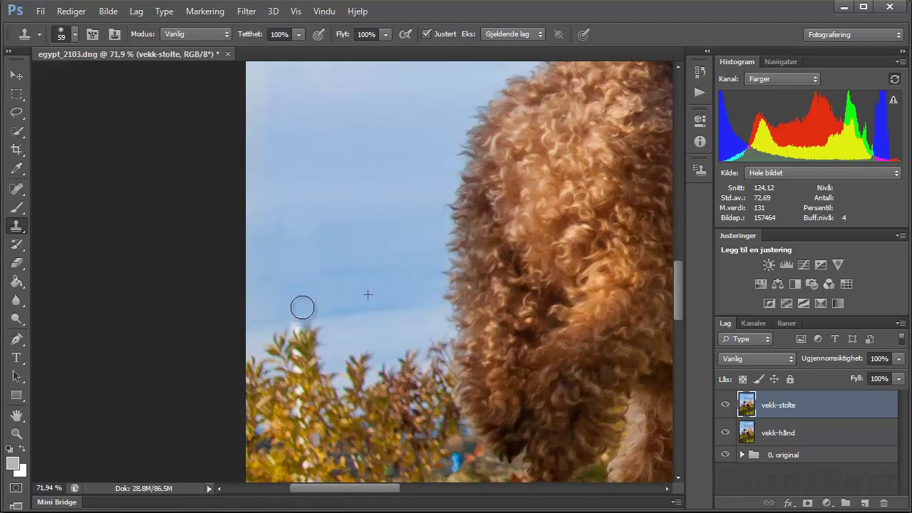
pyautogui.keyDown('alt'); pyautogui.click(364, 357); pyautogui.keyUp('alt')
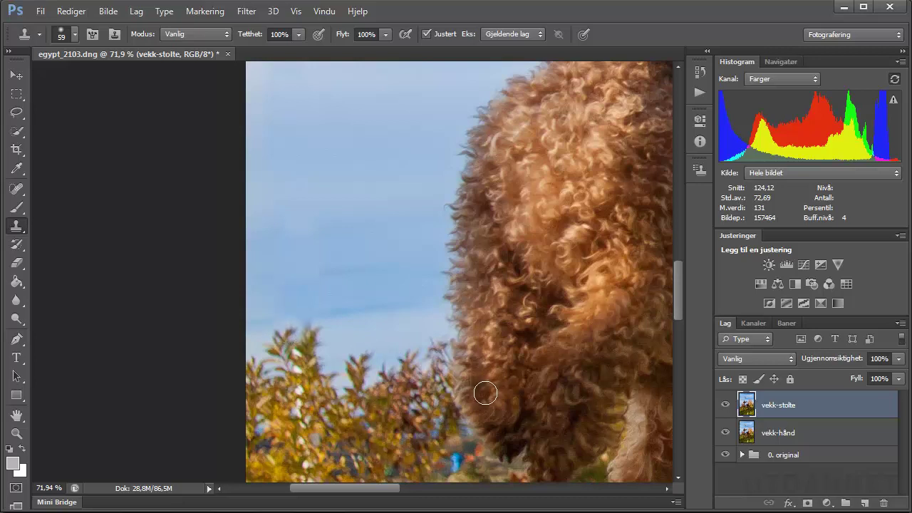
pyautogui.click(292, 334)
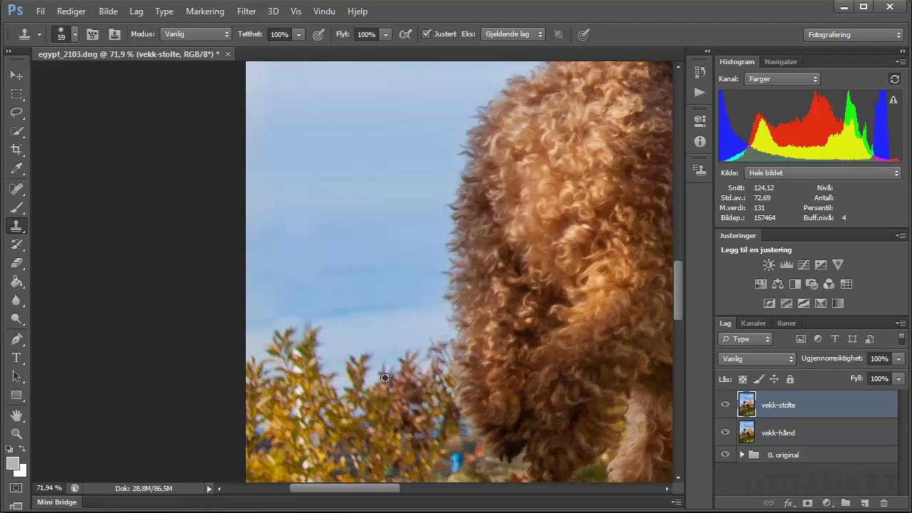
# Step: Clone foliage over the white pole remnants inside the bush, from its base at the grass upward
pyautogui.scroll(-7, 394, 382)
pyautogui.scroll(10, 285, 344)
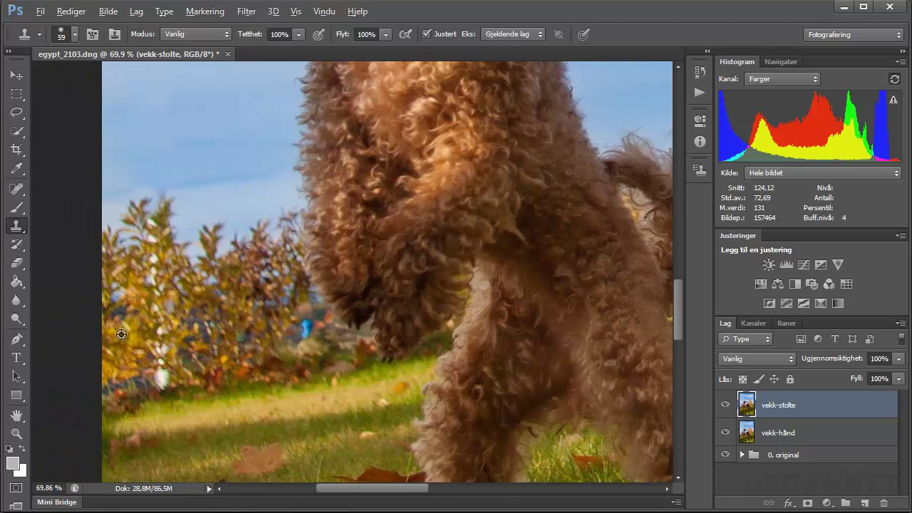
pyautogui.click(160, 356)
pyautogui.click(161, 358)
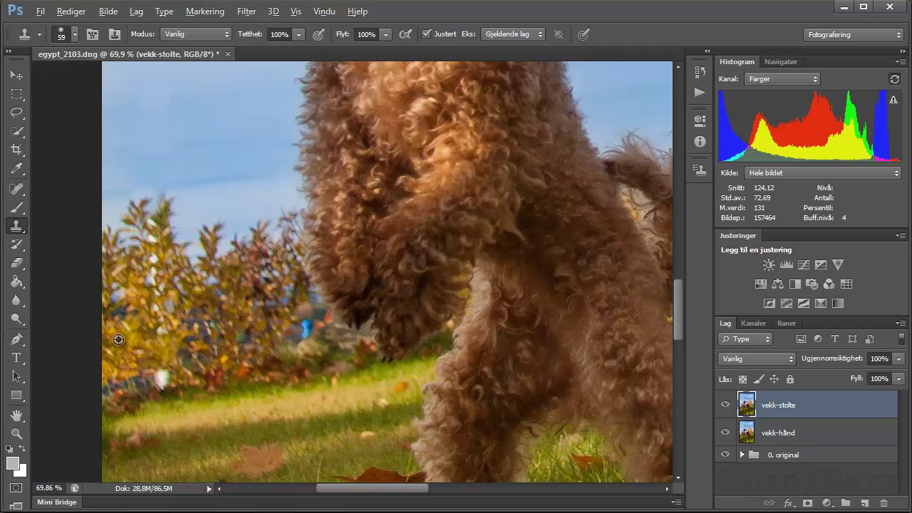
pyautogui.click(161, 378)
pyautogui.click(161, 371)
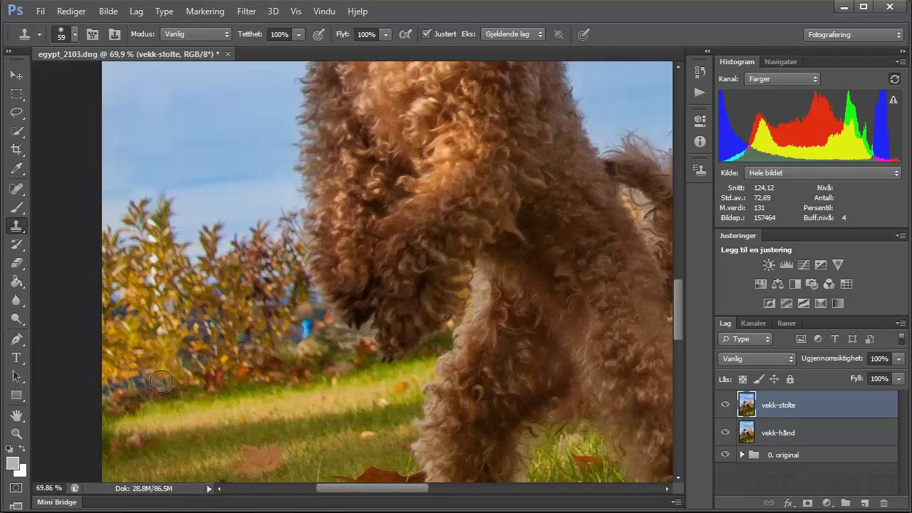
pyautogui.moveTo(166, 382); pyautogui.dragTo(169, 385)
pyautogui.moveTo(169, 332)
pyautogui.mouseDown()
pyautogui.moveTo(154, 329)
pyautogui.moveTo(171, 333)
pyautogui.moveTo(131, 287)
pyautogui.moveTo(153, 260)
pyautogui.mouseUp()
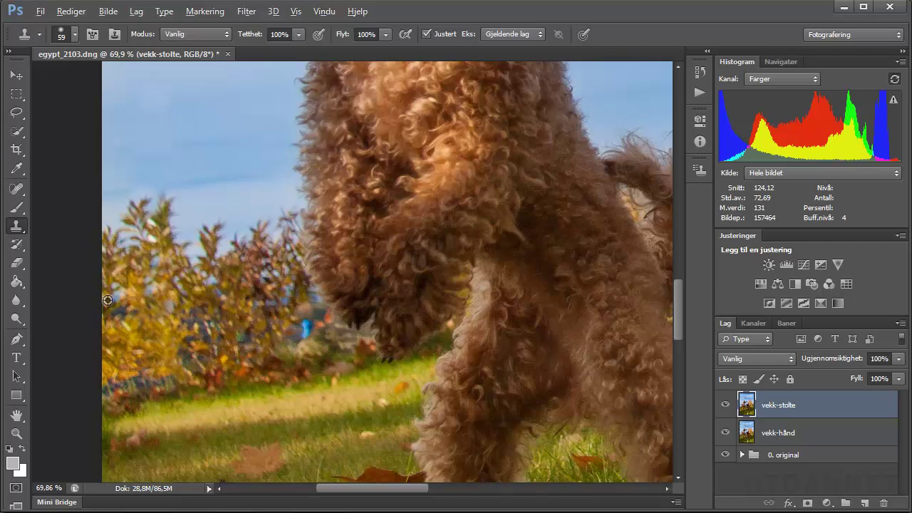
# Step: Clone foliage over the last pale spots near the top of the bush and over the blue object beside the dog
pyautogui.keyDown('alt'); pyautogui.click(108, 300); pyautogui.keyUp('alt')
pyautogui.click(157, 248)
pyautogui.keyDown('alt'); pyautogui.click(116, 252); pyautogui.keyUp('alt')
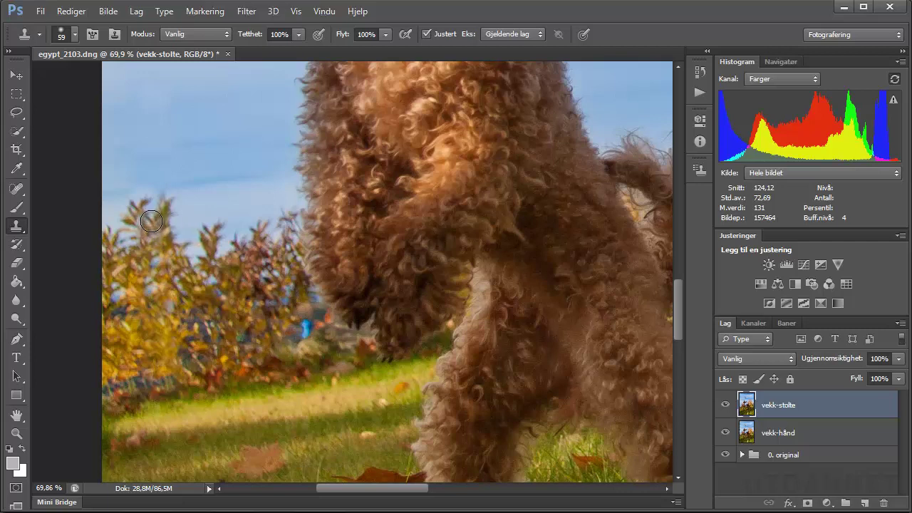
pyautogui.click(318, 315)
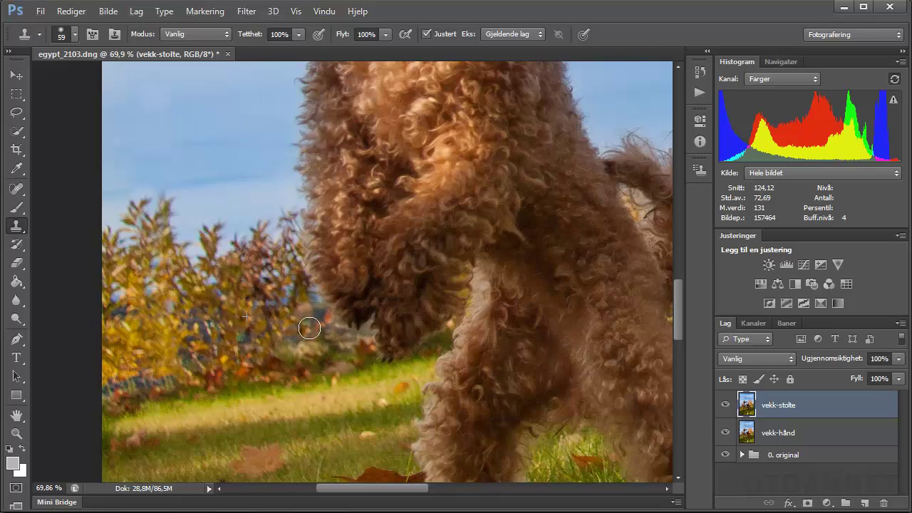
# Step: Examine the rest of the retouched photo and the overall image for leftover distractions
pyautogui.scroll(-3, 373, 387)
pyautogui.moveTo(374, 388); pyautogui.dragTo(156, 379)
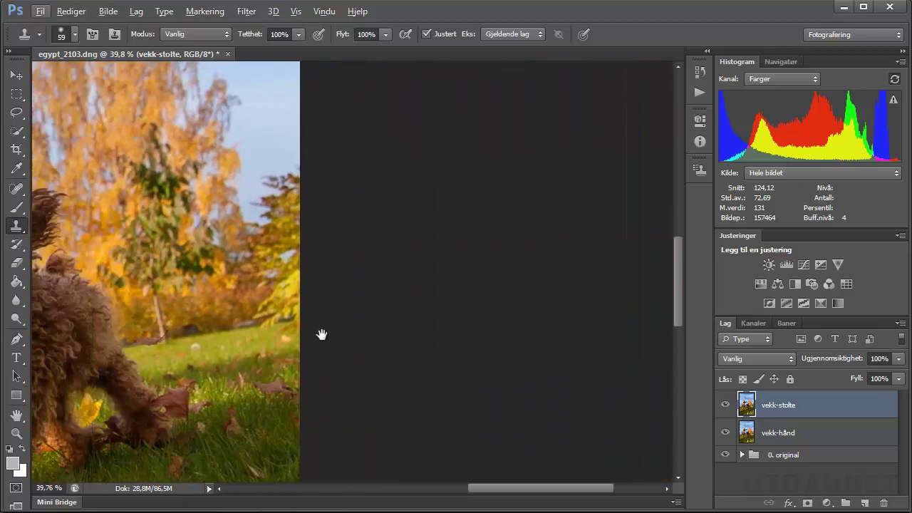
pyautogui.scroll(-2, 263, 324)
pyautogui.scroll(-3, 263, 325)
pyautogui.scroll(-1, 289, 339)
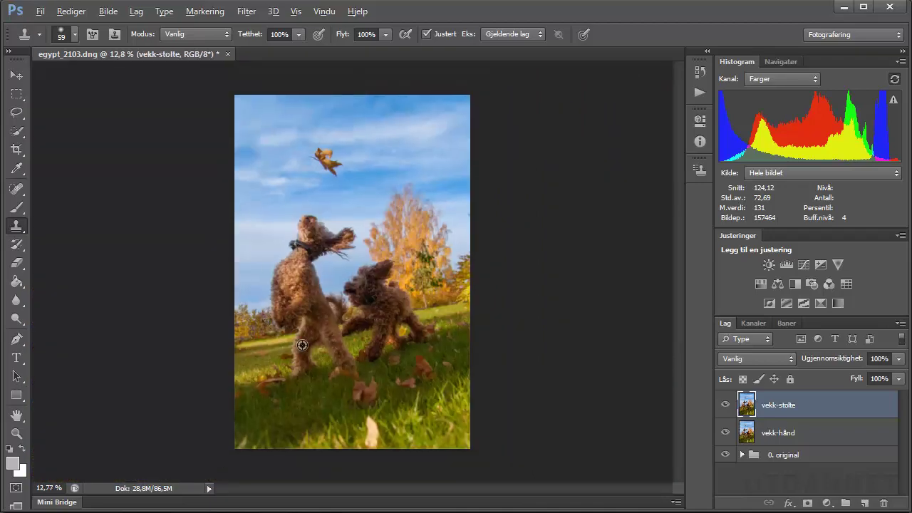
pyautogui.scroll(1, 392, 308)
pyautogui.scroll(-1, 391, 308)
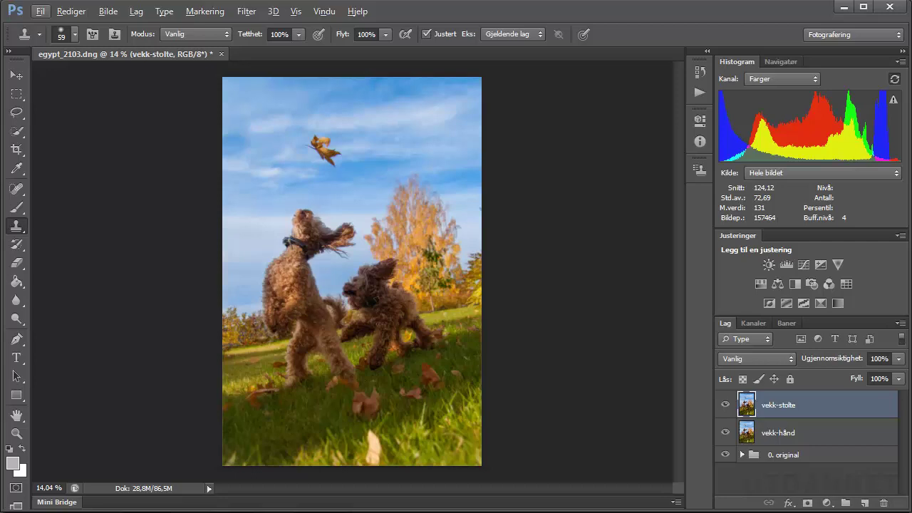
# Step: Add a Glød (Vibrance) adjustment layer above vekk-stolte with Metning (saturation) set to 30
pyautogui.click(827, 503)
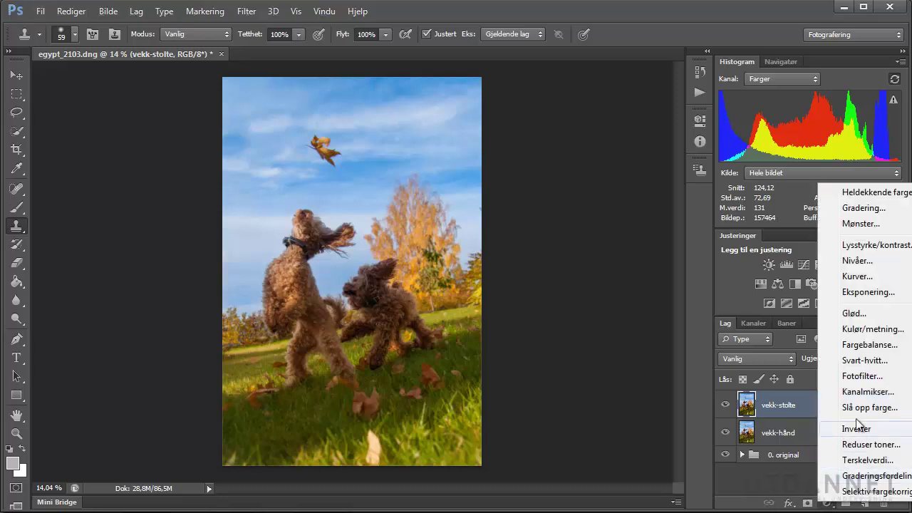
pyautogui.click(853, 312)
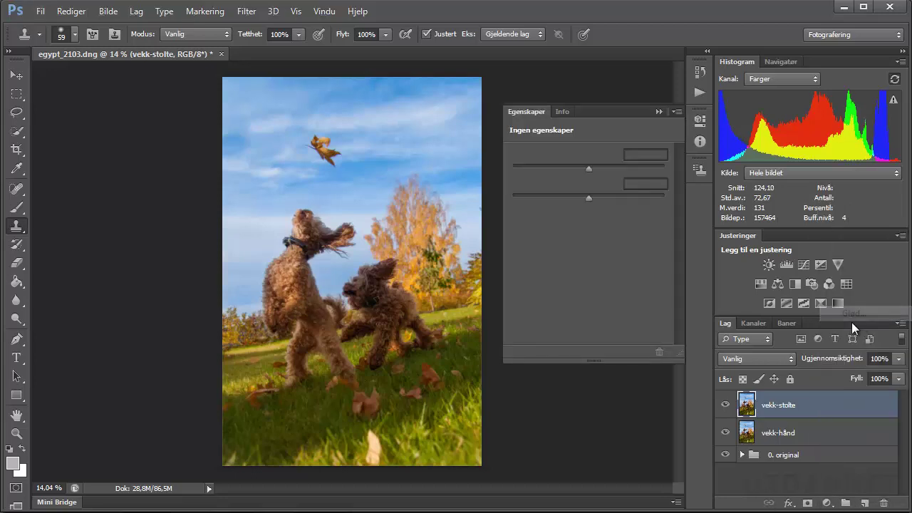
pyautogui.moveTo(589, 202); pyautogui.dragTo(606, 202)
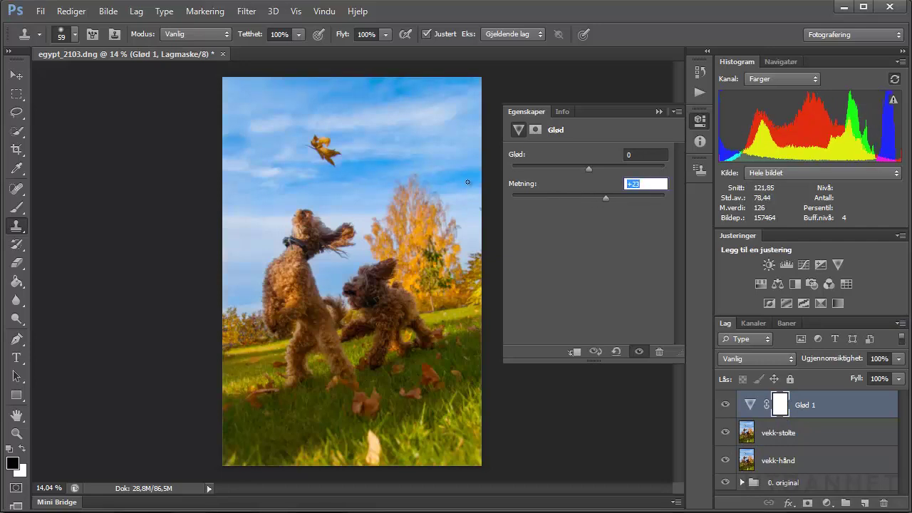
pyautogui.write('30')
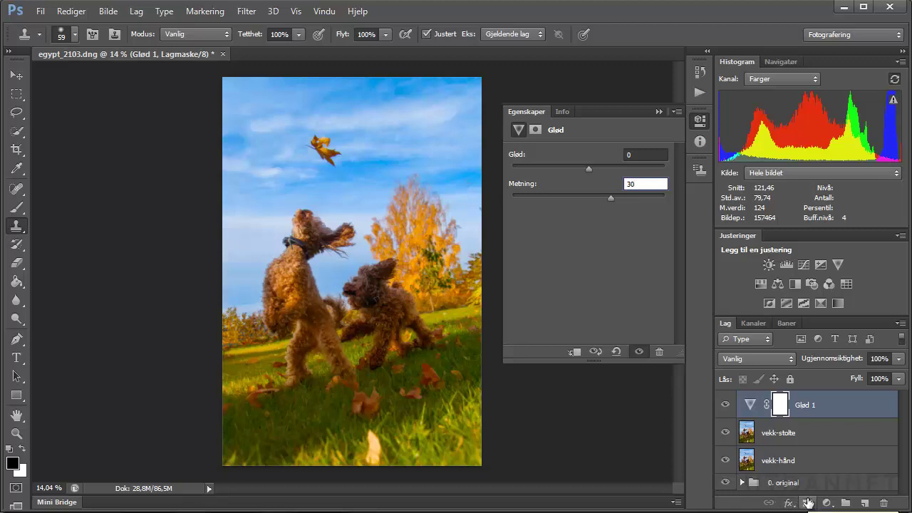
# Step: Invert the Glød 1 mask to black and paint it white at 20% opacity over the dogs, the leaf and the yellow tree
pyautogui.hotkey('ctrl', 'i')
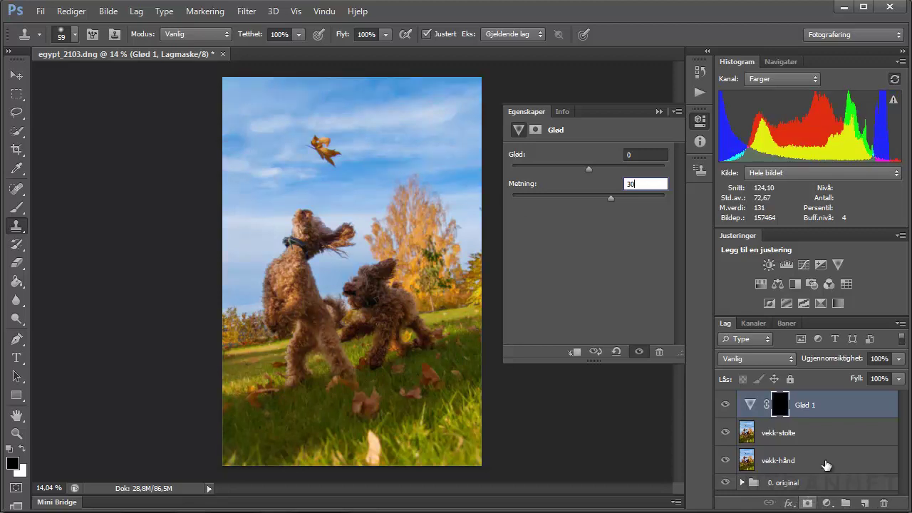
pyautogui.click(778, 405)
pyautogui.press('b')
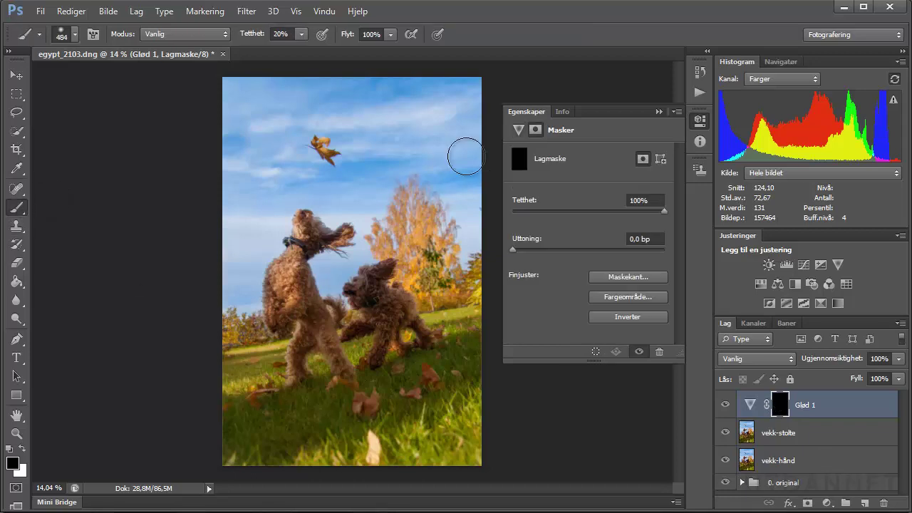
pyautogui.click(657, 111)
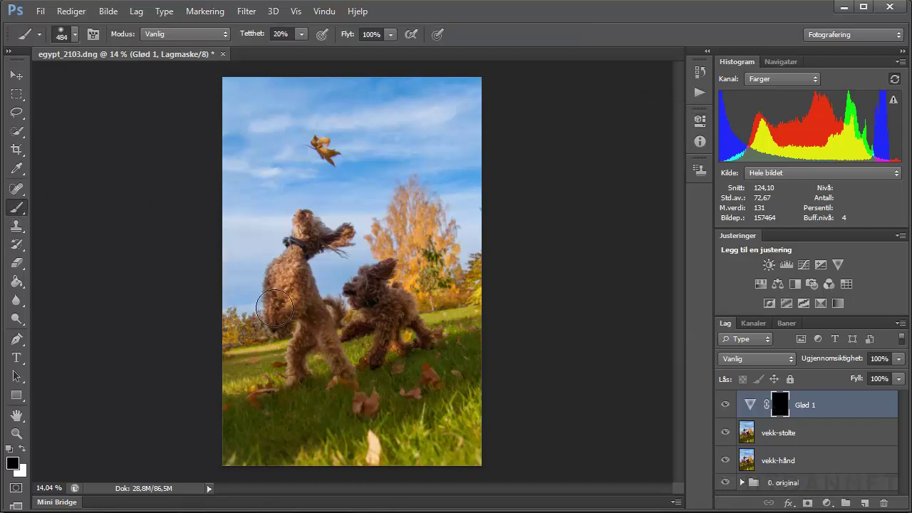
pyautogui.press('x')
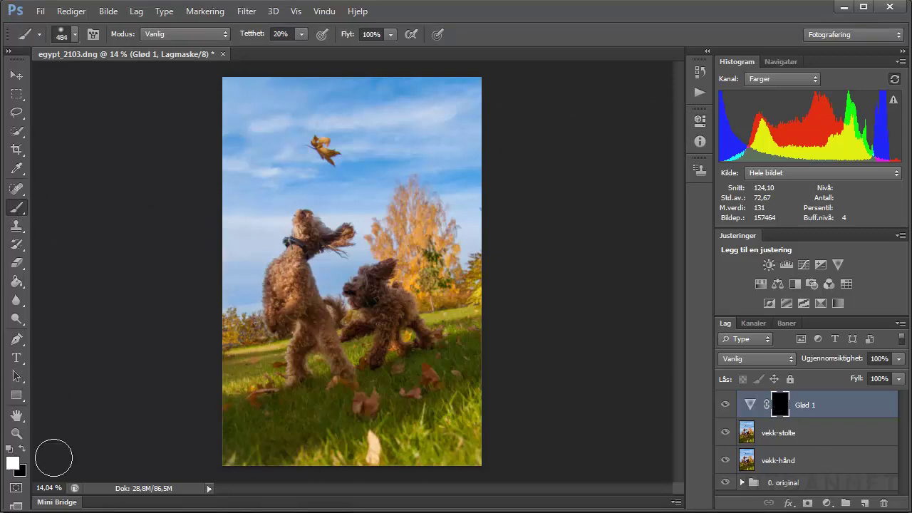
pyautogui.moveTo(307, 289)
pyautogui.mouseDown()
pyautogui.moveTo(272, 258)
pyautogui.moveTo(288, 291)
pyautogui.moveTo(293, 271)
pyautogui.moveTo(293, 259)
pyautogui.moveTo(268, 329)
pyautogui.moveTo(305, 328)
pyautogui.moveTo(314, 360)
pyautogui.moveTo(302, 347)
pyautogui.moveTo(328, 333)
pyautogui.moveTo(293, 294)
pyautogui.moveTo(278, 255)
pyautogui.moveTo(293, 253)
pyautogui.moveTo(312, 225)
pyautogui.moveTo(296, 247)
pyautogui.moveTo(304, 229)
pyautogui.moveTo(327, 235)
pyautogui.moveTo(303, 218)
pyautogui.moveTo(266, 319)
pyautogui.moveTo(327, 339)
pyautogui.moveTo(284, 375)
pyautogui.moveTo(317, 343)
pyautogui.moveTo(332, 364)
pyautogui.moveTo(391, 329)
pyautogui.moveTo(358, 351)
pyautogui.moveTo(368, 294)
pyautogui.moveTo(382, 284)
pyautogui.moveTo(370, 324)
pyautogui.moveTo(400, 335)
pyautogui.moveTo(363, 354)
pyautogui.moveTo(373, 304)
pyautogui.moveTo(290, 325)
pyautogui.moveTo(282, 263)
pyautogui.moveTo(299, 249)
pyautogui.moveTo(306, 222)
pyautogui.mouseUp()
pyautogui.moveTo(316, 138)
pyautogui.mouseDown()
pyautogui.moveTo(325, 132)
pyautogui.moveTo(323, 145)
pyautogui.mouseUp()
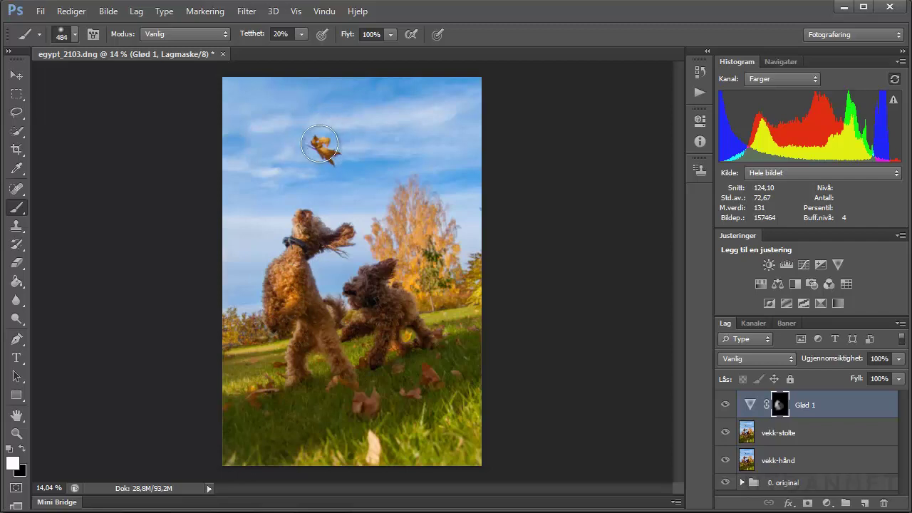
pyautogui.moveTo(442, 200)
pyautogui.mouseDown()
pyautogui.moveTo(414, 214)
pyautogui.moveTo(434, 280)
pyautogui.moveTo(461, 259)
pyautogui.moveTo(473, 279)
pyautogui.moveTo(437, 263)
pyautogui.moveTo(416, 202)
pyautogui.moveTo(422, 265)
pyautogui.mouseUp()
# Step: Add a Nivåer (Levels) adjustment layer above Glød 1 with input levels 9, 1,27 and 236
pyautogui.click(826, 503)
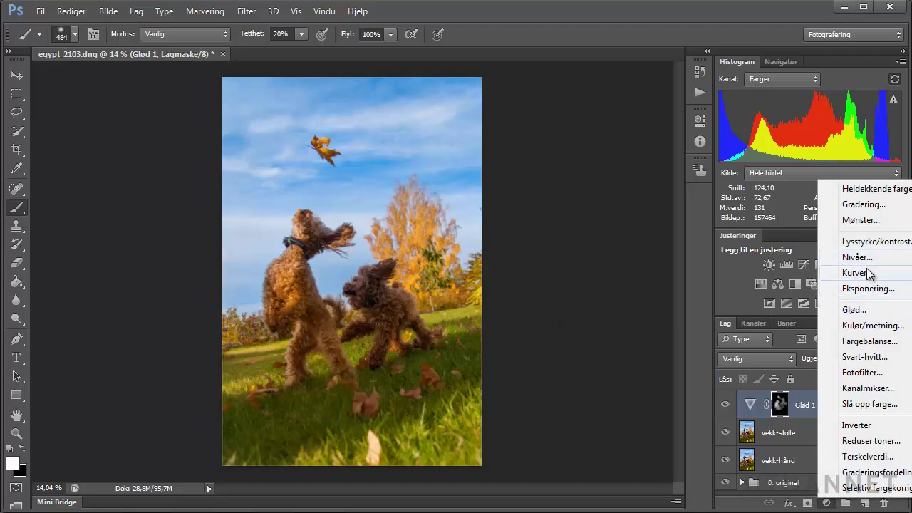
pyautogui.click(859, 257)
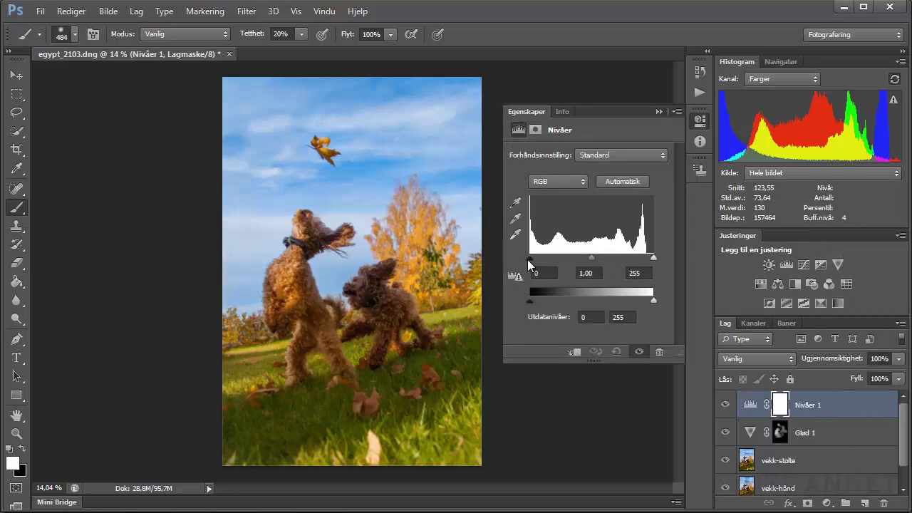
pyautogui.moveTo(528, 262); pyautogui.dragTo(536, 266)
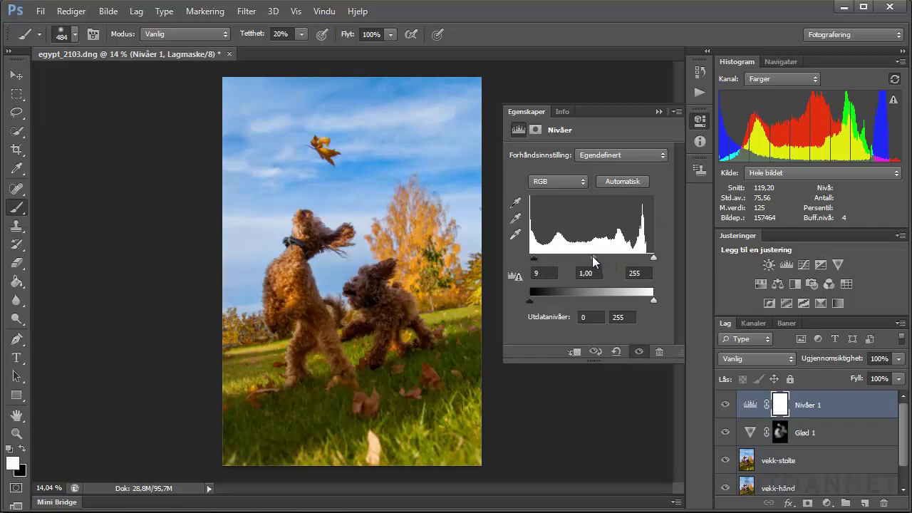
pyautogui.moveTo(593, 262); pyautogui.dragTo(587, 263)
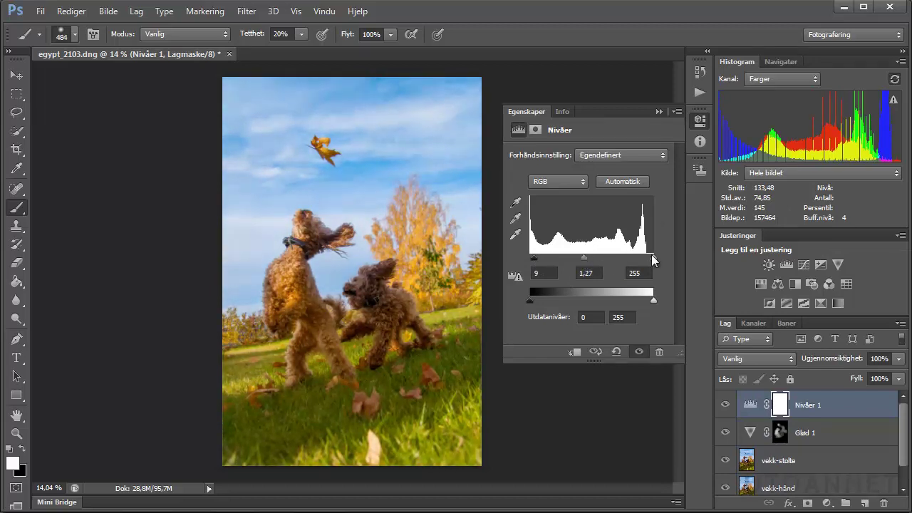
pyautogui.moveTo(653, 258); pyautogui.dragTo(648, 261)
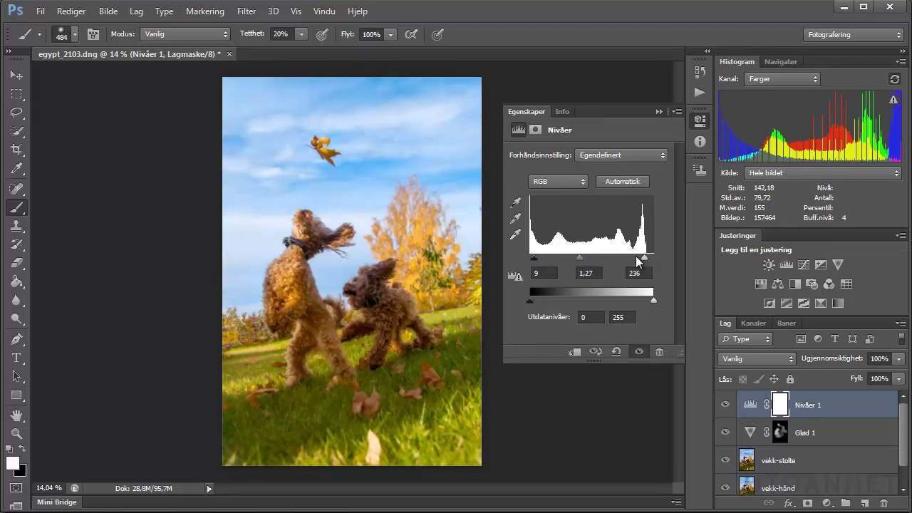
# Step: Invert the Nivåer 1 mask to black, paint it white at 20% opacity over the dark dog, and compare the layer on and off
pyautogui.hotkey('ctrl', 'i')
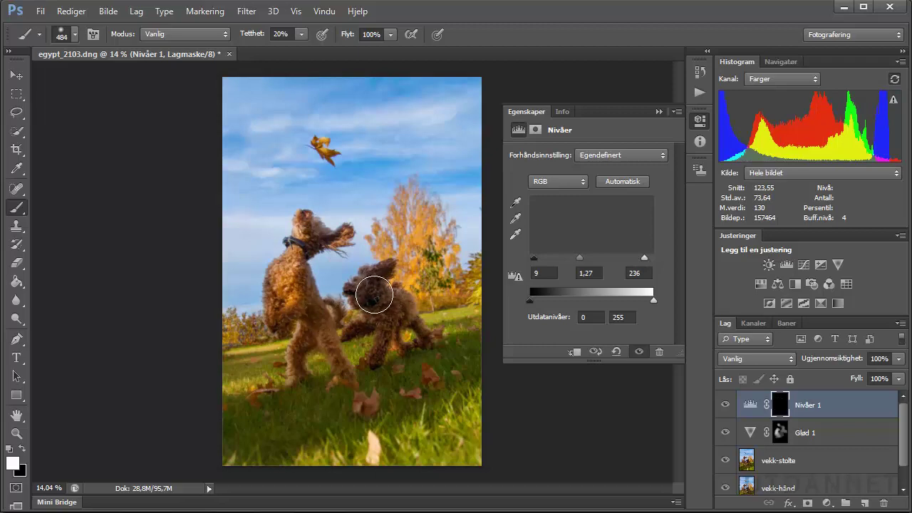
pyautogui.moveTo(374, 294)
pyautogui.mouseDown()
pyautogui.moveTo(406, 300)
pyautogui.moveTo(412, 328)
pyautogui.moveTo(371, 319)
pyautogui.moveTo(362, 327)
pyautogui.moveTo(370, 290)
pyautogui.moveTo(461, 349)
pyautogui.moveTo(438, 376)
pyautogui.moveTo(349, 417)
pyautogui.moveTo(418, 362)
pyautogui.moveTo(488, 333)
pyautogui.moveTo(390, 371)
pyautogui.moveTo(423, 384)
pyautogui.moveTo(513, 348)
pyautogui.moveTo(448, 340)
pyautogui.moveTo(439, 365)
pyautogui.moveTo(518, 343)
pyautogui.moveTo(450, 363)
pyautogui.moveTo(385, 312)
pyautogui.mouseUp()
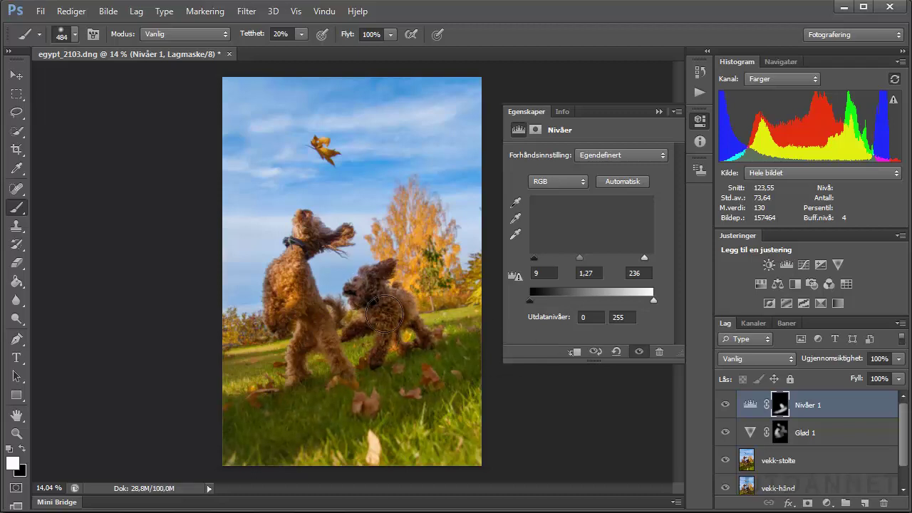
pyautogui.click(724, 404)
pyautogui.click(723, 404)
pyautogui.click(724, 405)
pyautogui.click(723, 405)
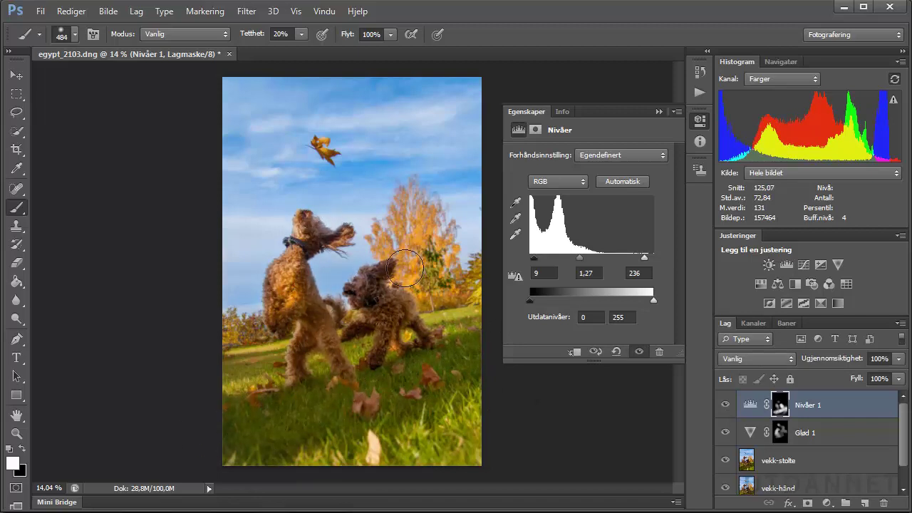
# Step: Add a second Glød (Vibrance) adjustment layer above Nivåer 1 with Glød set to 30
pyautogui.click(826, 504)
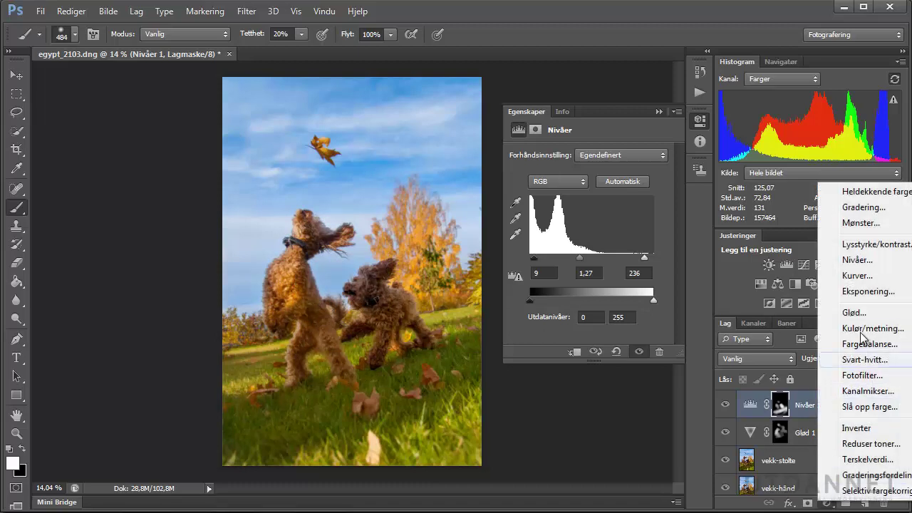
pyautogui.click(847, 313)
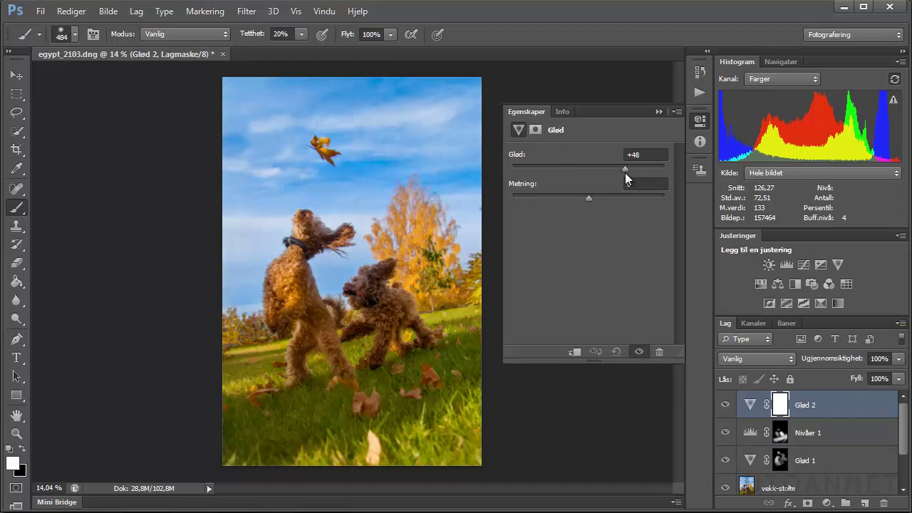
pyautogui.moveTo(619, 170); pyautogui.dragTo(617, 170)
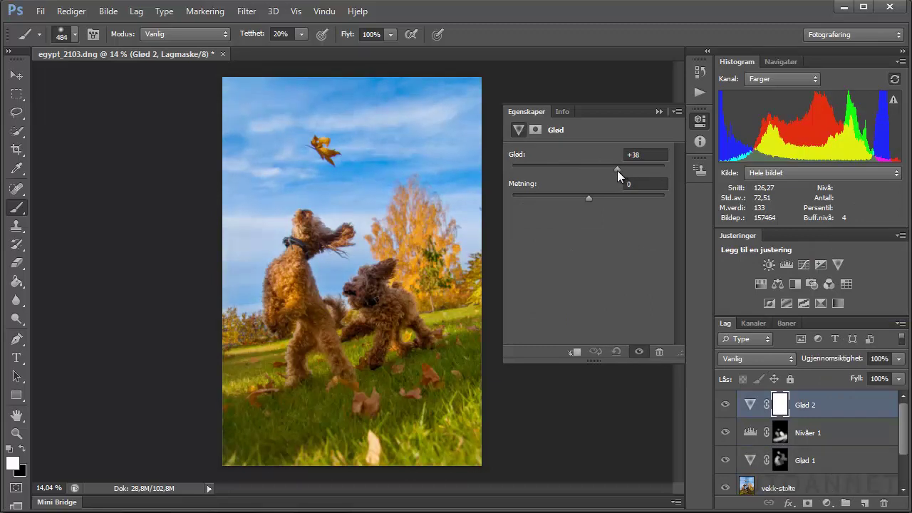
pyautogui.click(650, 154)
pyautogui.write('30')
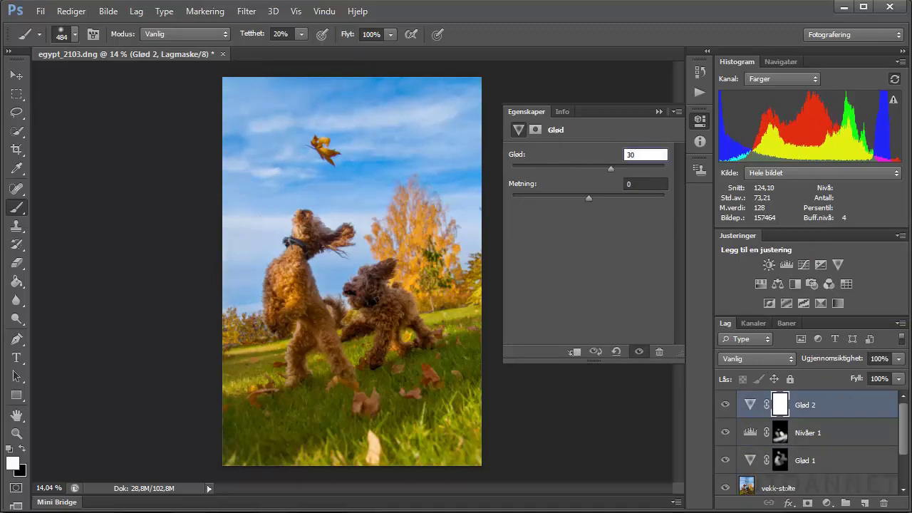
pyautogui.click(843, 426)
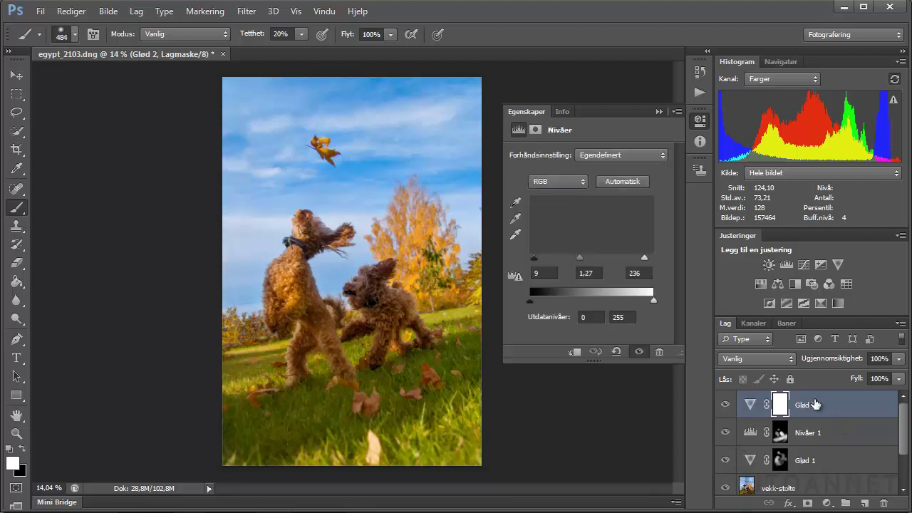
# Step: Group the layers from Glød 2 down to vekk-hånd and name the group 1. redigering
pyautogui.click(817, 403)
pyautogui.scroll(-1, 814, 409)
pyautogui.scroll(1, 814, 410)
pyautogui.scroll(-1, 808, 432)
pyautogui.scroll(-1, 806, 433)
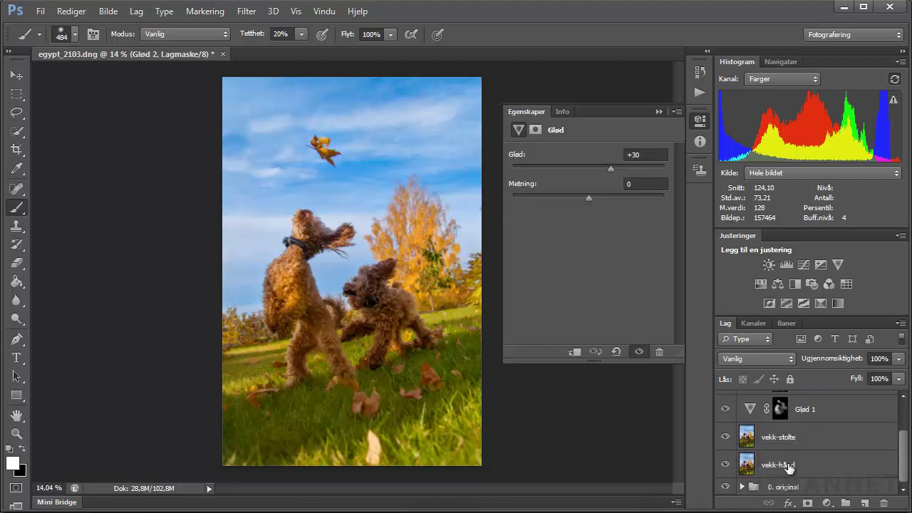
pyautogui.keyDown('shift'); pyautogui.click(784, 464); pyautogui.keyUp('shift')
pyautogui.hotkey('ctrl', 'g')
pyautogui.doubleClick(783, 398)
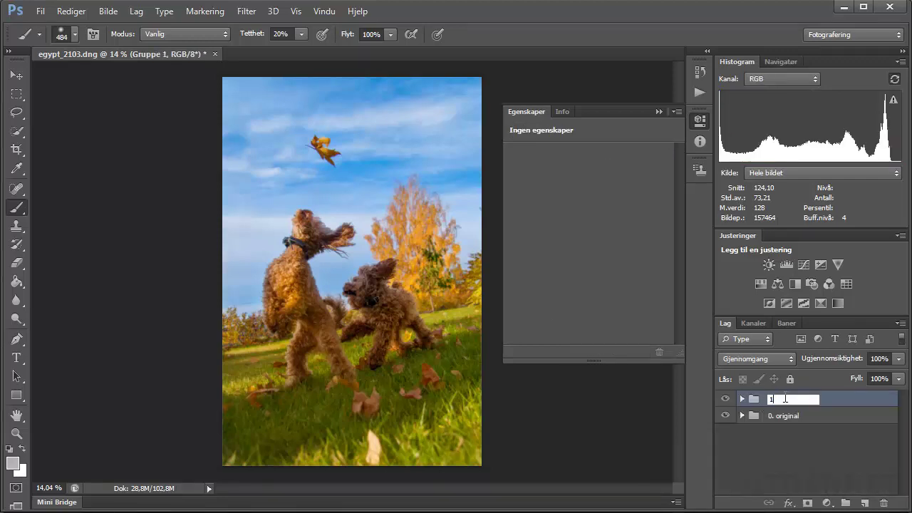
pyautogui.write('1. redigering')
pyautogui.press('Return')
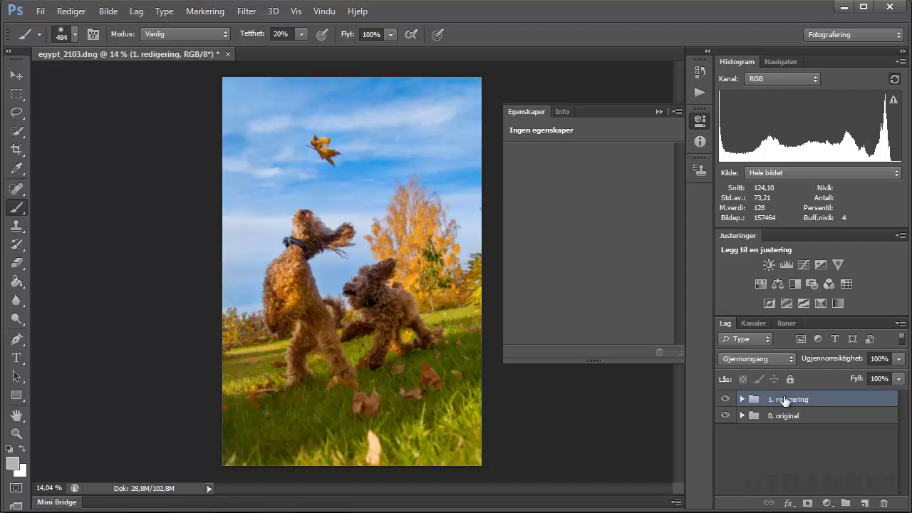
# Step: Duplicate the 1. redigering and 0. original groups and merge the copies into a single layer above them
pyautogui.keyDown('shift'); pyautogui.click(798, 416); pyautogui.keyUp('shift')
pyautogui.rightClick(800, 398)
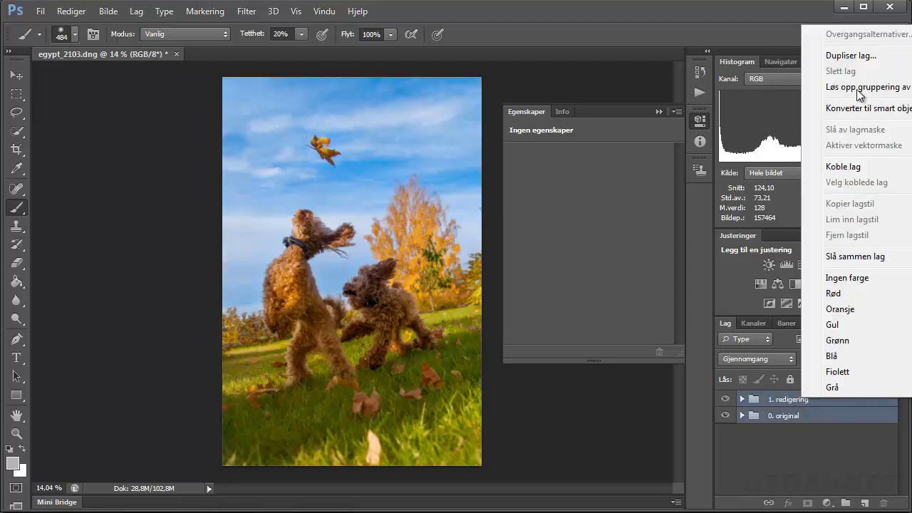
pyautogui.click(836, 57)
pyautogui.press('Return')
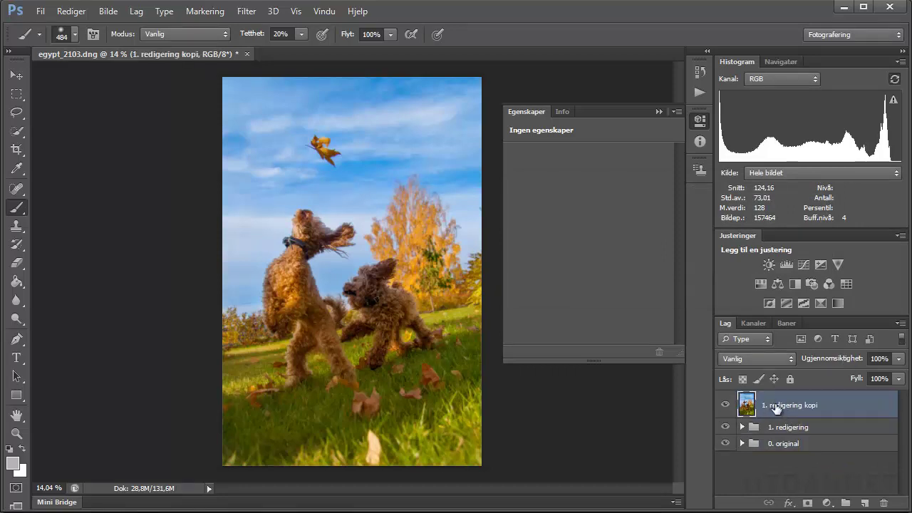
# Step: Place the merged layer in a new group named 2. ferdigstill and rename the layer 2. ferdigstill as well
pyautogui.hotkey('ctrl', 'g')
pyautogui.doubleClick(787, 399)
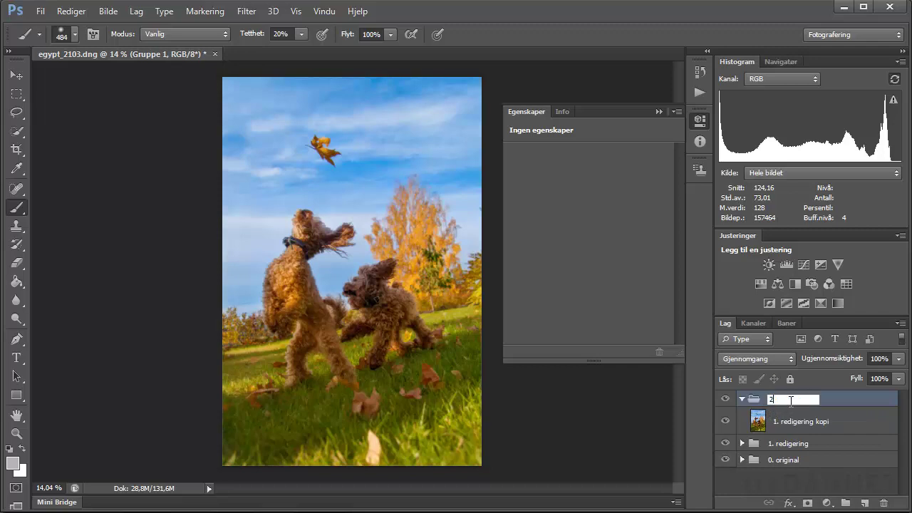
pyautogui.write('2. ferdigstill')
pyautogui.press('Return')
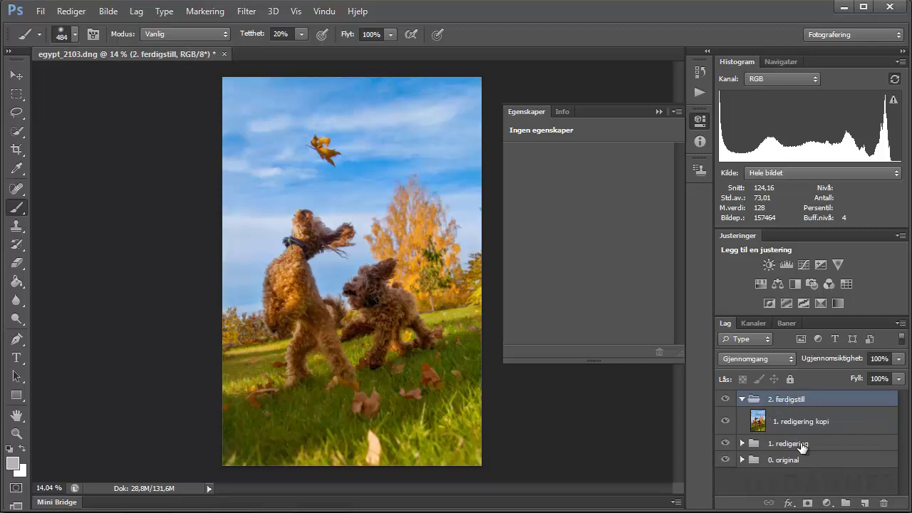
pyautogui.doubleClick(805, 422)
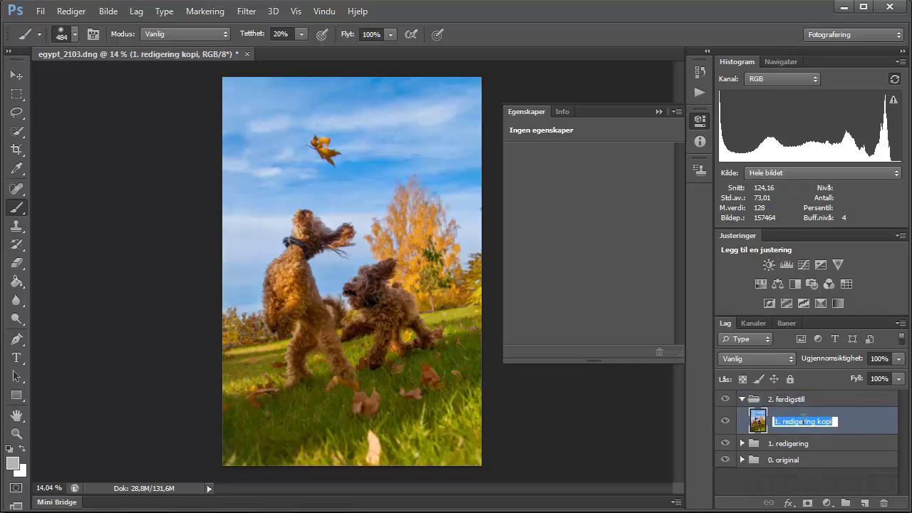
pyautogui.write('3. ')
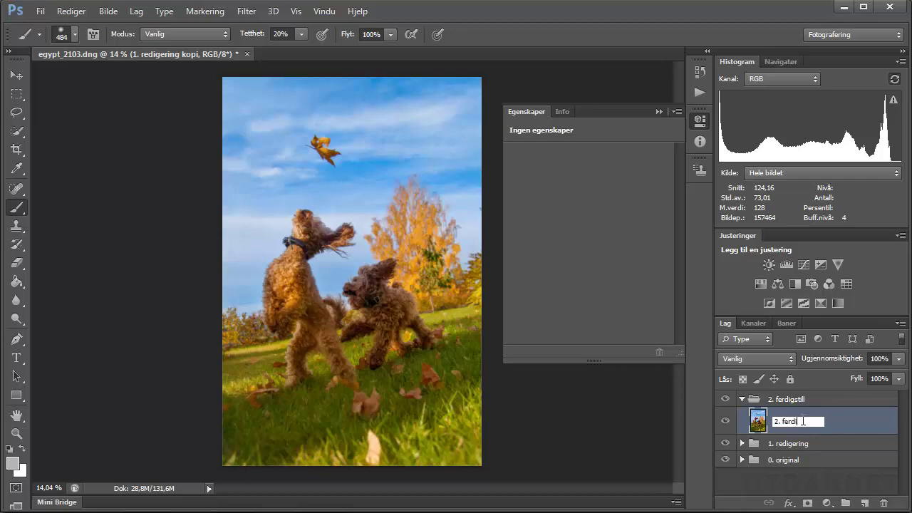
pyautogui.write('ferdigstill')
pyautogui.press('Return')
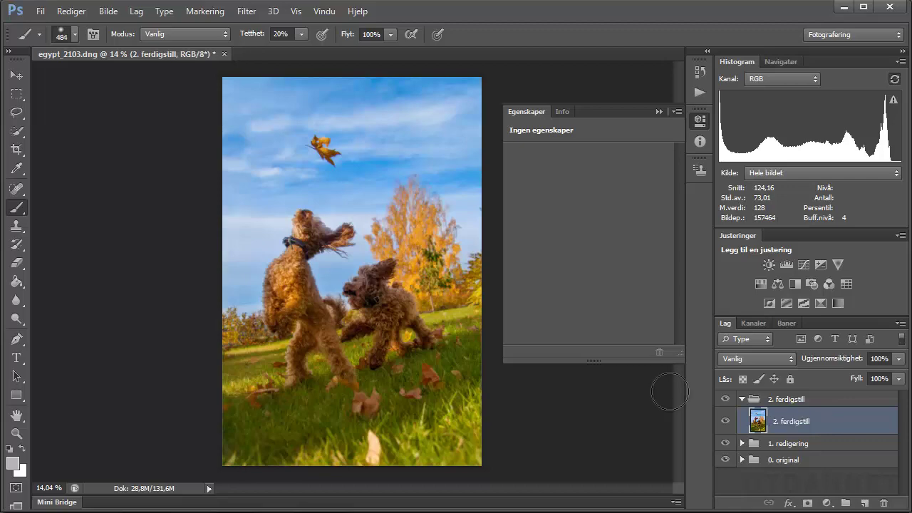
# Step: Collapse the adjustment properties, check the dogs up close, and duplicate the 2. ferdigstill layer
pyautogui.click(659, 112)
pyautogui.scroll(6, 355, 211)
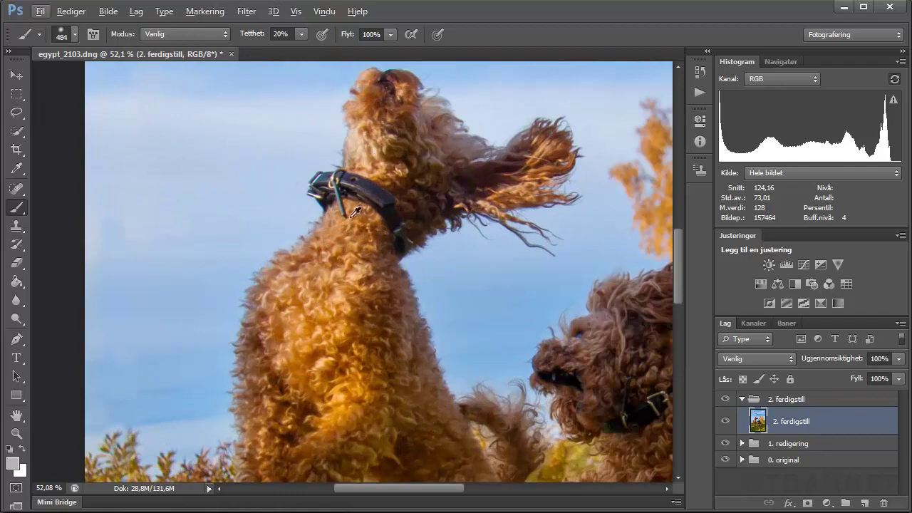
pyautogui.scroll(-3, 355, 211)
pyautogui.rightClick(792, 418)
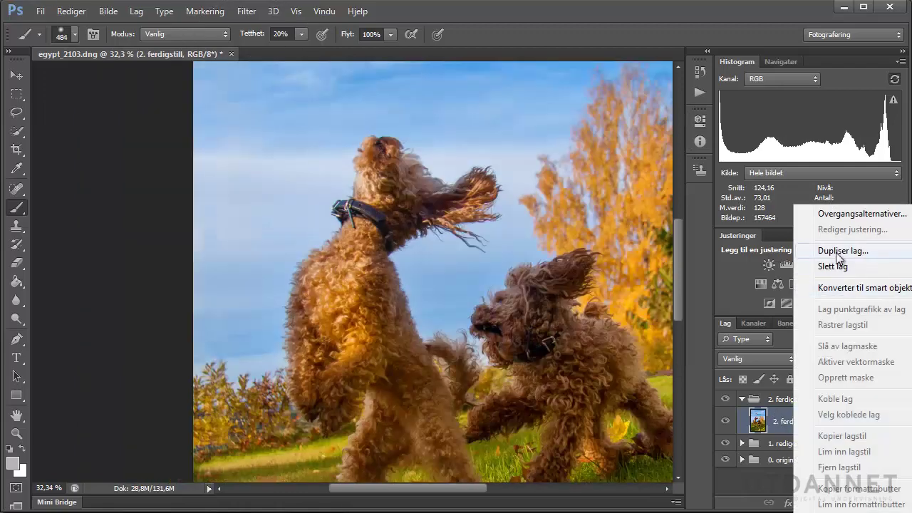
pyautogui.click(838, 251)
pyautogui.press('Return')
# Step: Apply the Høypass (High Pass) filter with a radius of 5 pixels to the 2. ferdigstill kopi layer
pyautogui.click(246, 12)
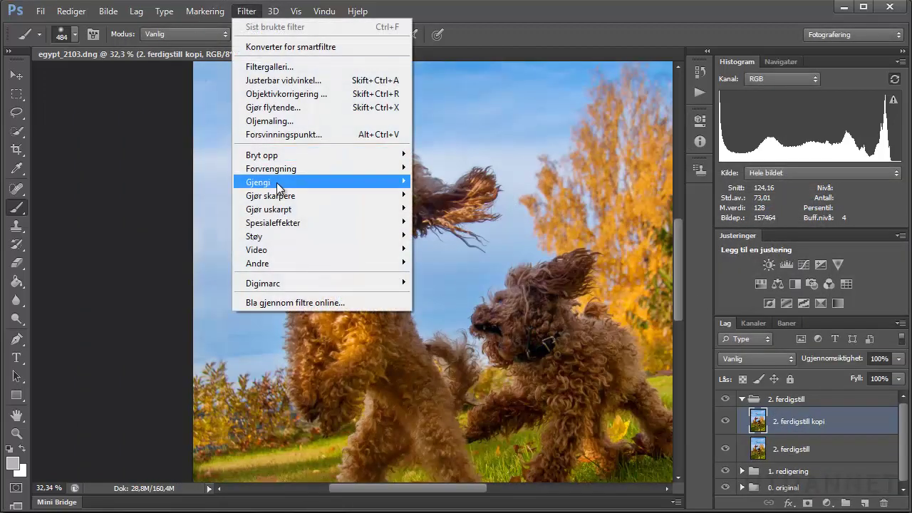
pyautogui.moveTo(267, 264)
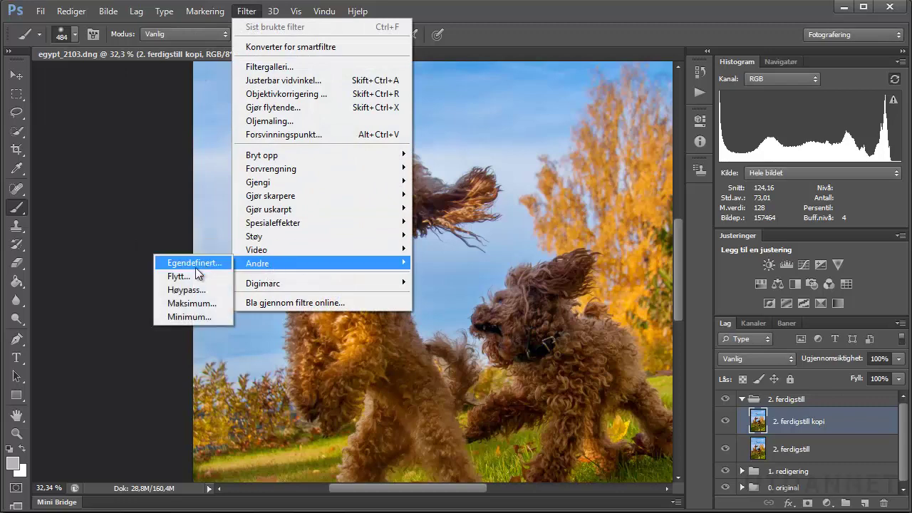
pyautogui.click(186, 290)
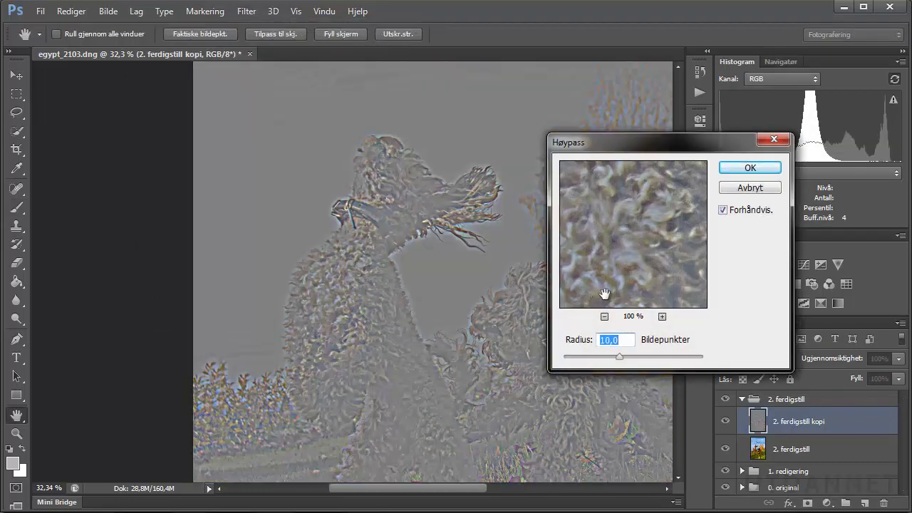
pyautogui.write('5')
pyautogui.press('Return')
pyautogui.press('b')
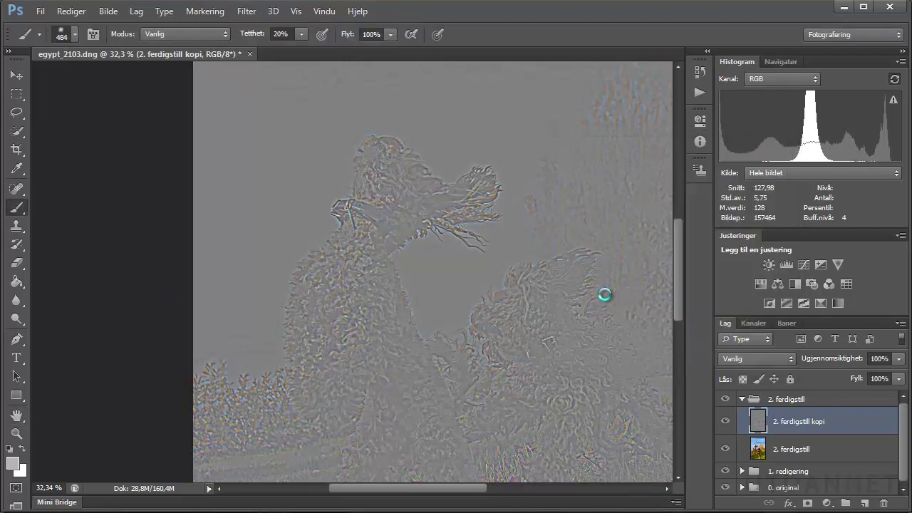
# Step: Set the high-pass layer's blending mode to Lineært lys, compare it with Sterkt lys, and inspect the sharpening on the dogs
pyautogui.click(748, 360)
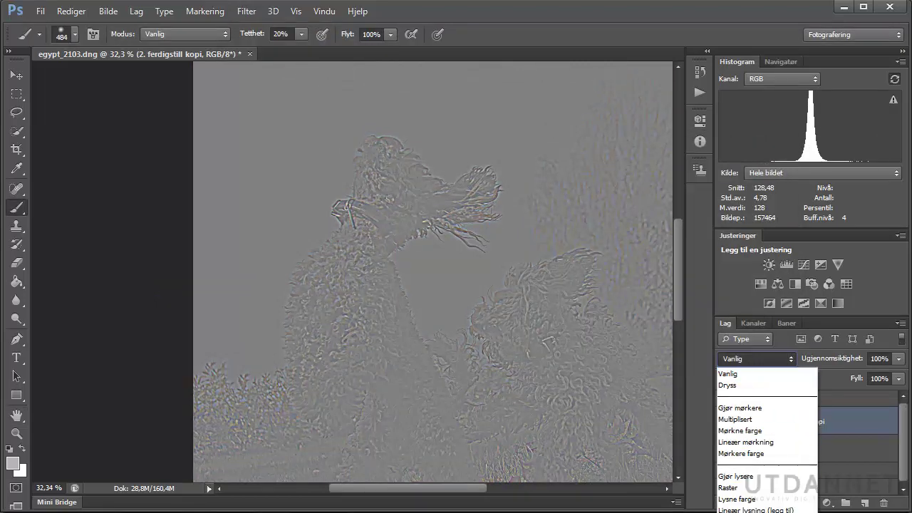
pyautogui.click(747, 512)
pyautogui.press('v')
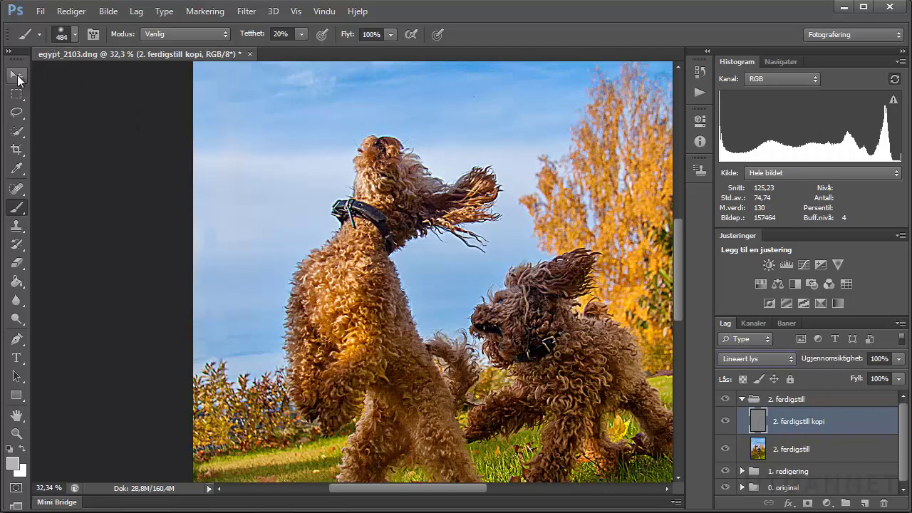
pyautogui.click(758, 360)
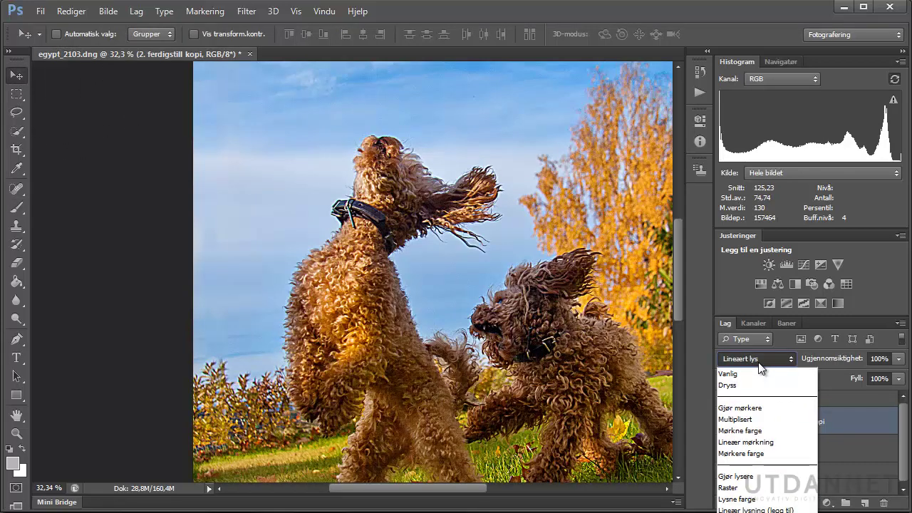
pyautogui.click(757, 362)
pyautogui.scroll(1, 757, 363)
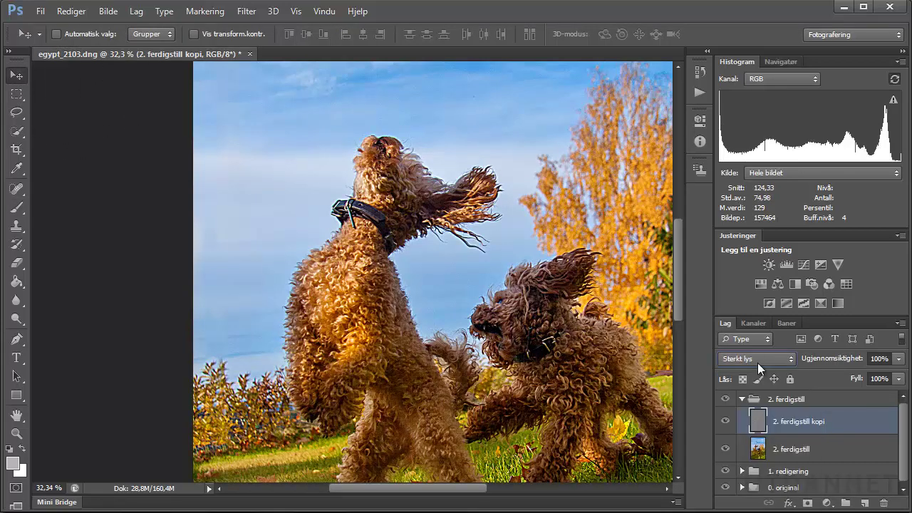
pyautogui.scroll(-2, 757, 363)
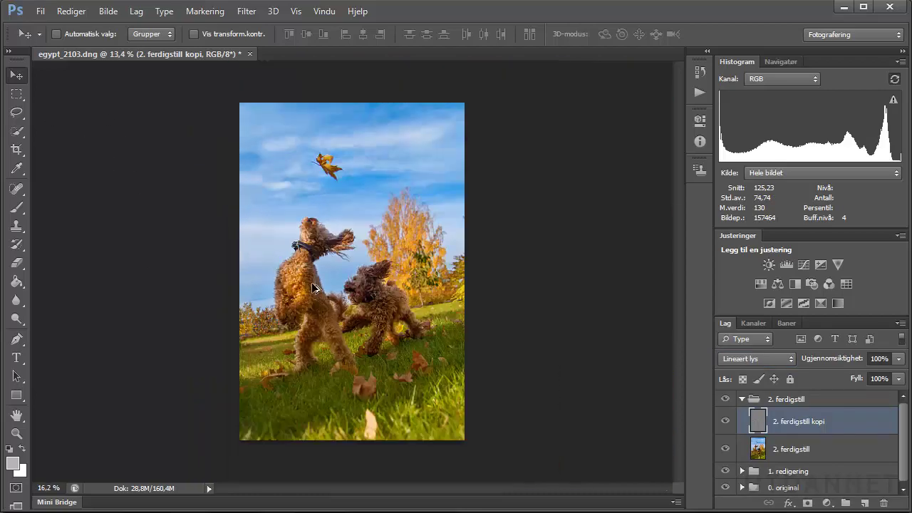
pyautogui.scroll(4, 297, 263)
pyautogui.moveTo(324, 296); pyautogui.dragTo(351, 344)
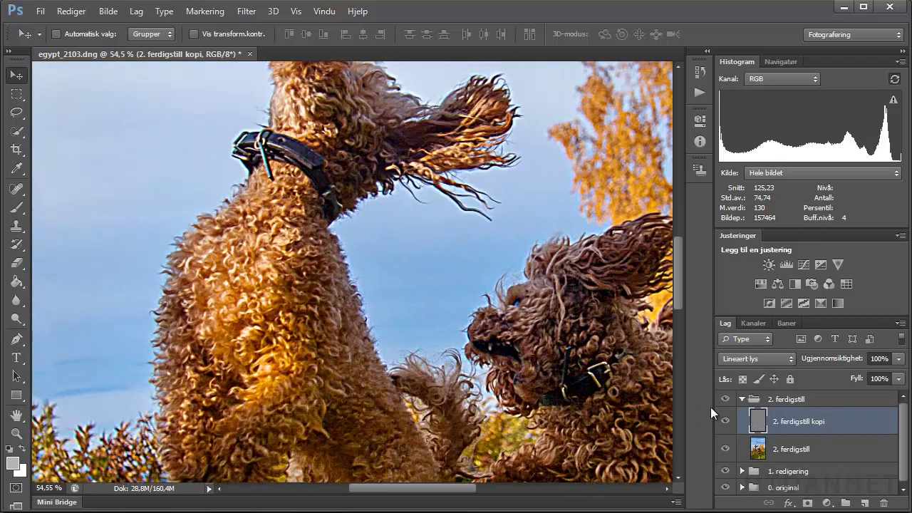
# Step: Add a layer mask to the 2. ferdigstill kopi layer, invert it to black, and activate the Brush tool
pyautogui.click(808, 502)
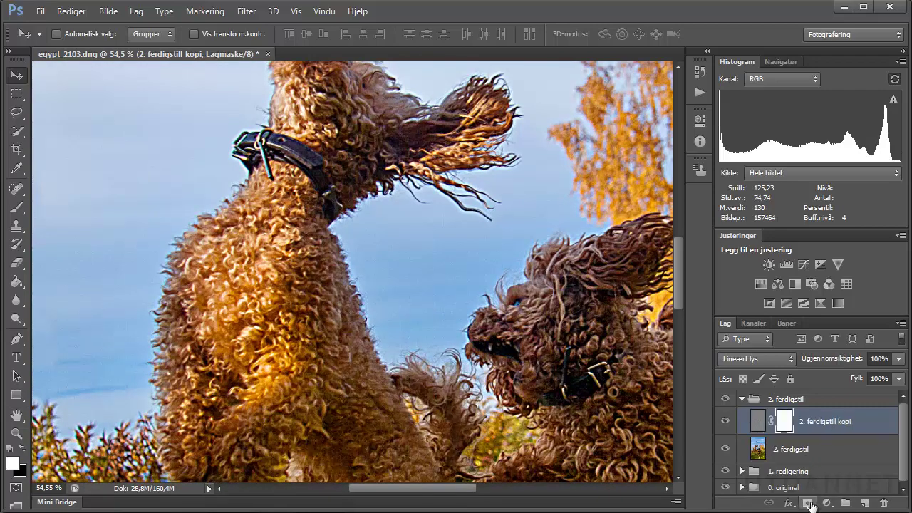
pyautogui.hotkey('ctrl', 'i')
pyautogui.press('b')
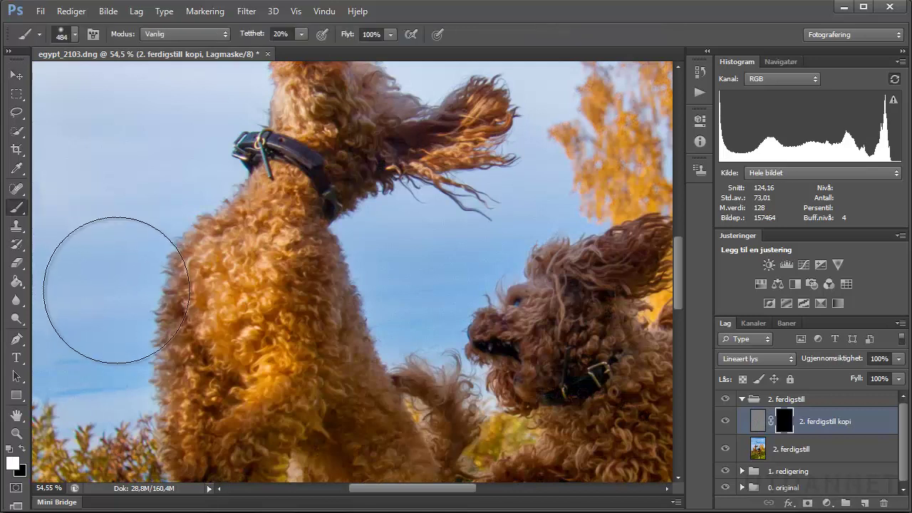
# Step: Set the soft brush to a size of 166 px and an opacity (Tetthet) of 10%
pyautogui.click(74, 34)
pyautogui.moveTo(108, 79); pyautogui.dragTo(100, 80)
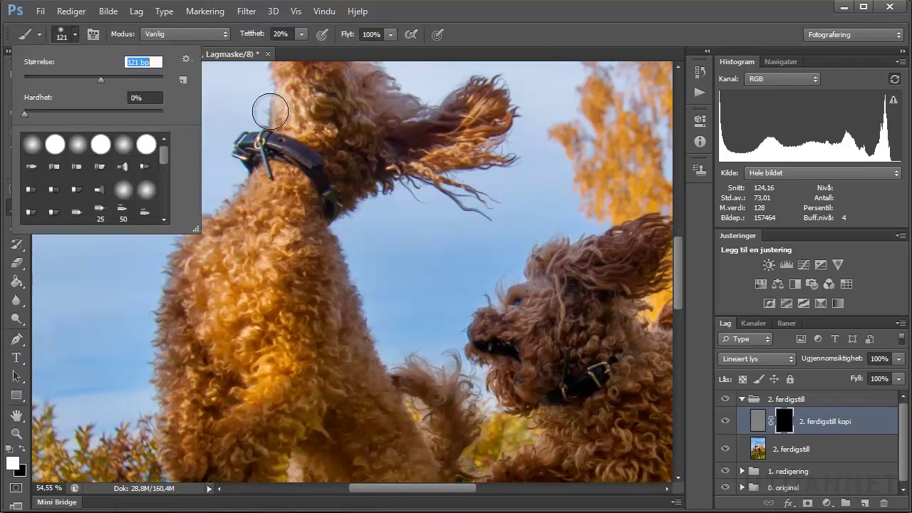
pyautogui.click(117, 79)
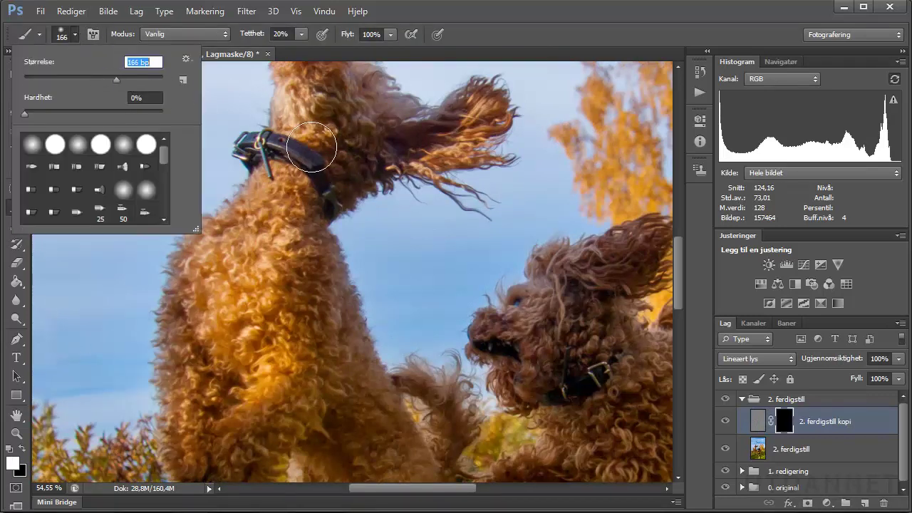
pyautogui.moveTo(288, 34); pyautogui.dragTo(242, 36)
pyautogui.write('10')
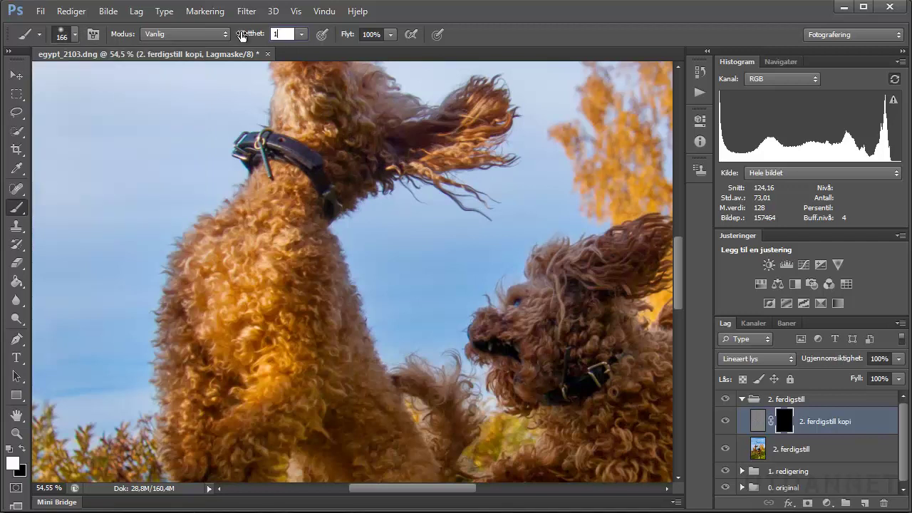
pyautogui.press('Return')
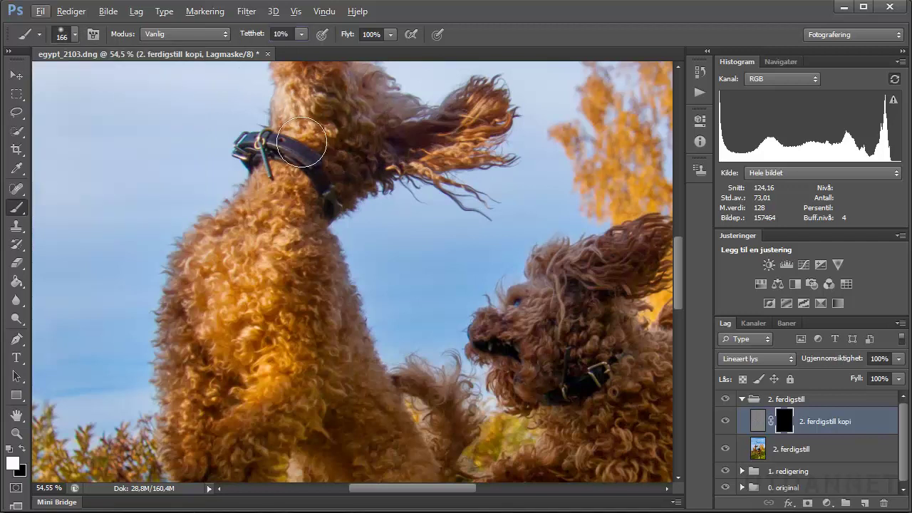
# Step: Enlarge the brush to 291 px and paint white on the high-pass layer's mask over both dogs to bring out sharpening
pyautogui.moveTo(302, 142); pyautogui.dragTo(320, 147)
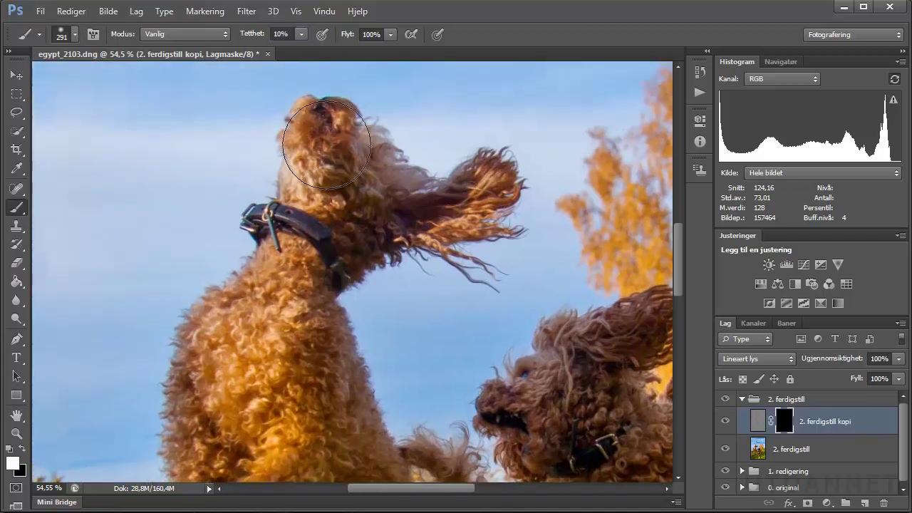
pyautogui.moveTo(346, 189)
pyautogui.mouseDown()
pyautogui.moveTo(319, 265)
pyautogui.moveTo(244, 283)
pyautogui.moveTo(259, 335)
pyautogui.moveTo(252, 354)
pyautogui.moveTo(287, 179)
pyautogui.moveTo(275, 173)
pyautogui.moveTo(282, 151)
pyautogui.mouseUp()
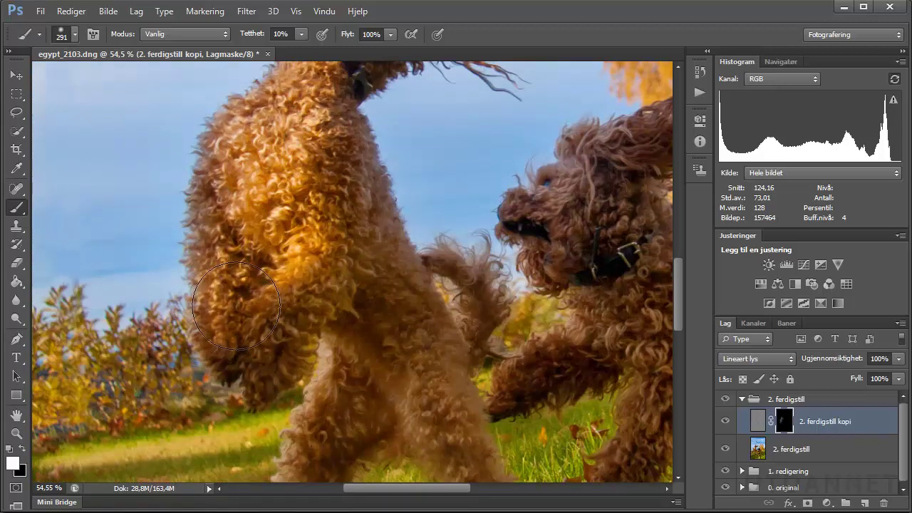
pyautogui.scroll(-5, 349, 199)
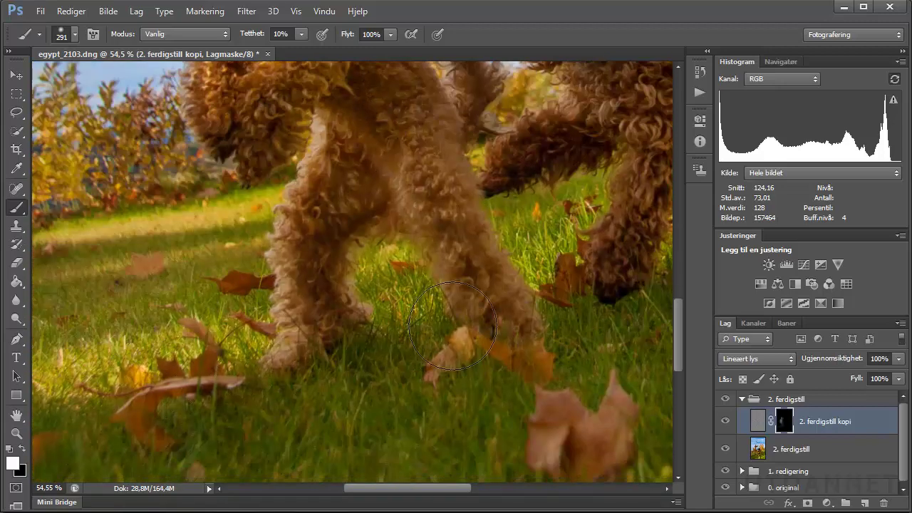
pyautogui.moveTo(549, 206); pyautogui.dragTo(102, 430)
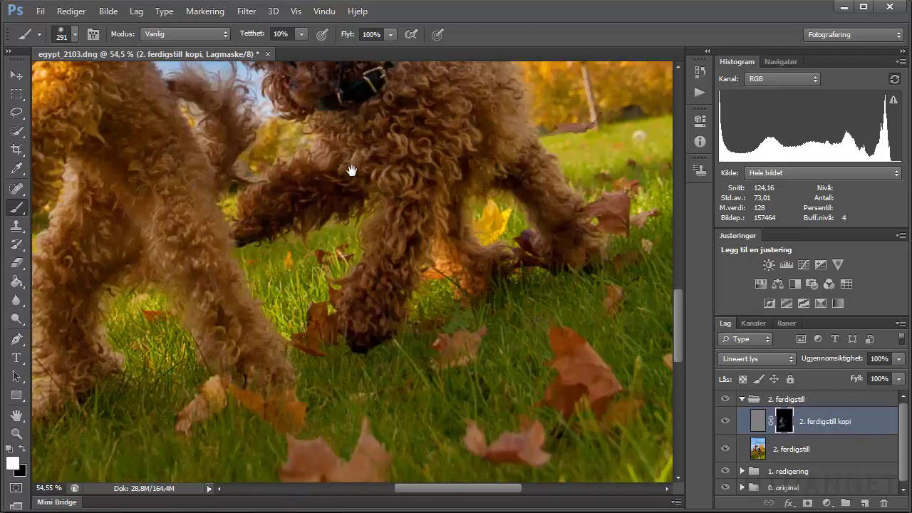
pyautogui.moveTo(142, 295); pyautogui.dragTo(350, 169)
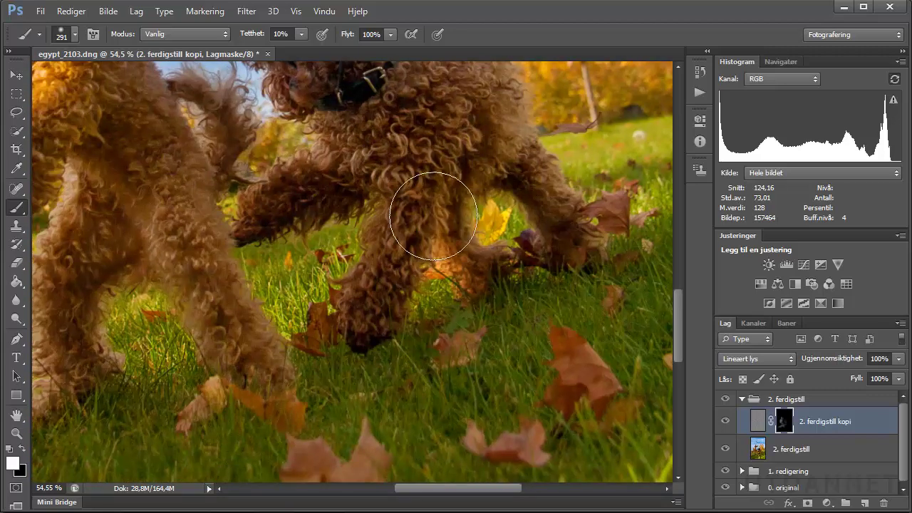
pyautogui.moveTo(420, 166); pyautogui.dragTo(453, 315)
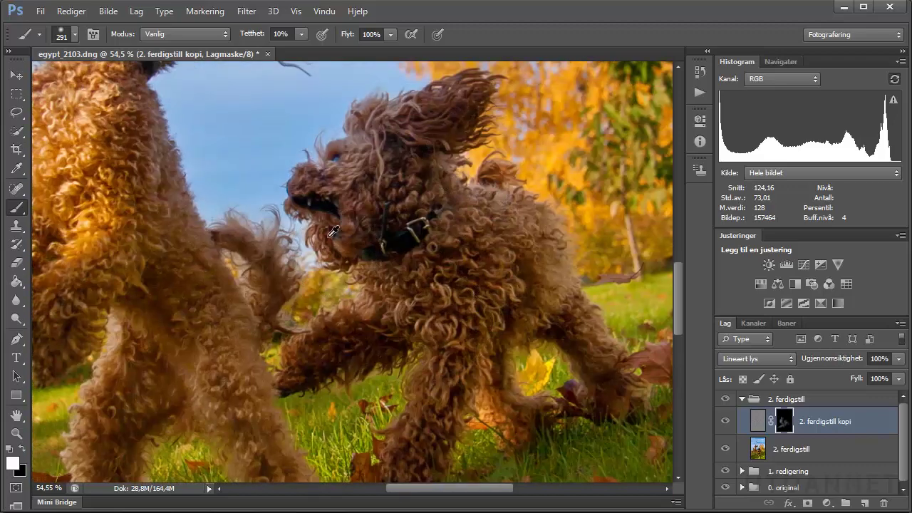
pyautogui.scroll(-3, 351, 237)
pyautogui.scroll(5, 291, 210)
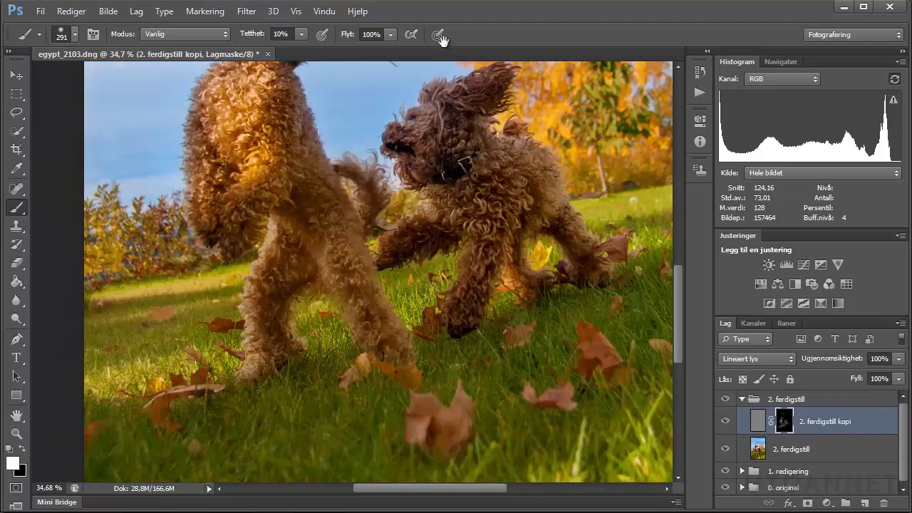
pyautogui.scroll(-5, 417, 325)
pyautogui.scroll(-4, 450, 241)
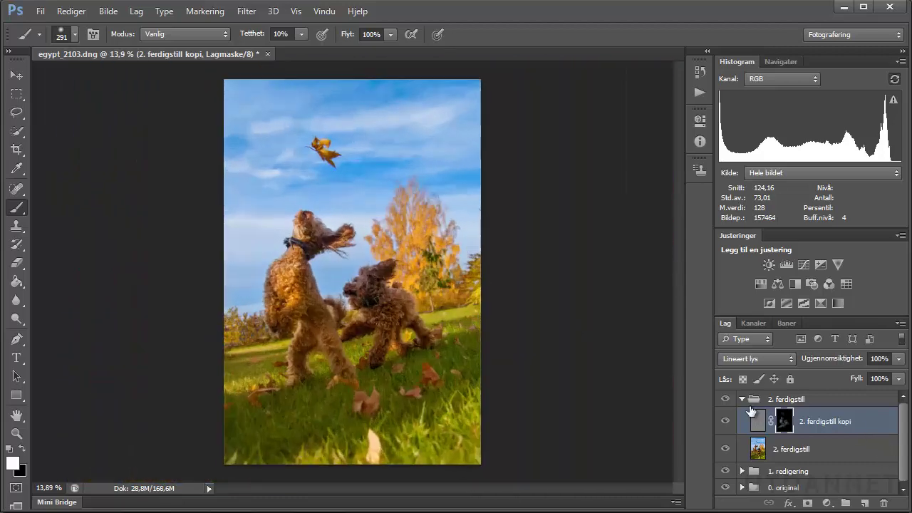
# Step: Group the 2. ferdigstill and 1. redigering groups together and name the new group 1. redigering
pyautogui.click(741, 399)
pyautogui.keyDown('shift'); pyautogui.click(783, 415); pyautogui.keyUp('shift')
pyautogui.hotkey('ctrl', 'g')
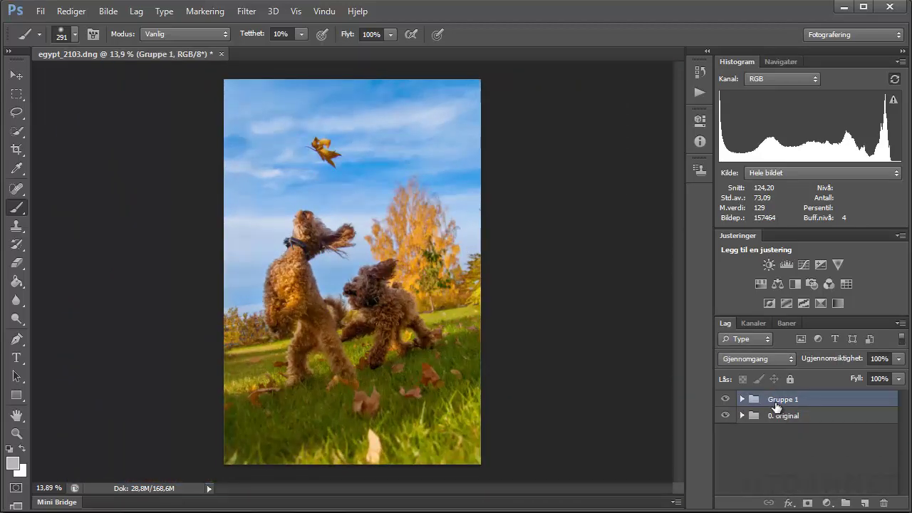
pyautogui.doubleClick(776, 399)
pyautogui.write('1. redigering')
pyautogui.press('Return')
# Step: Compare the image before and after editing by toggling the visibility of the 1. redigering group
pyautogui.click(725, 400)
pyautogui.click(726, 399)
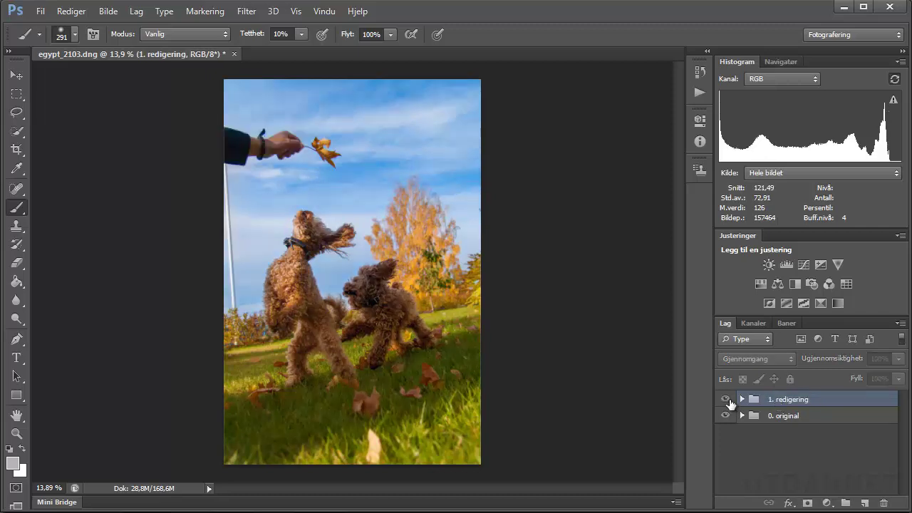
pyautogui.click(725, 400)
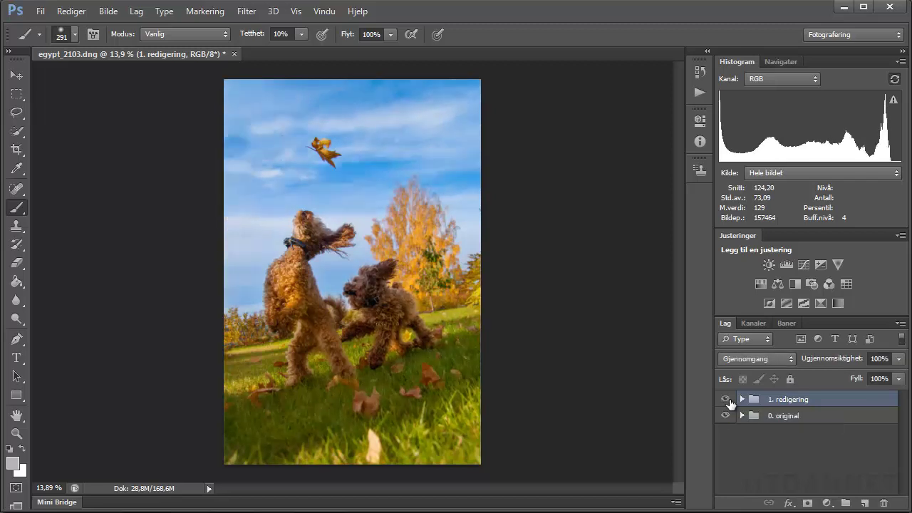
pyautogui.click(726, 400)
pyautogui.click(726, 400)
# Step: Save the layered image as a Photoshop file named ferdig in the utdan folder
pyautogui.hotkey('ctrl', 'shift', 's')
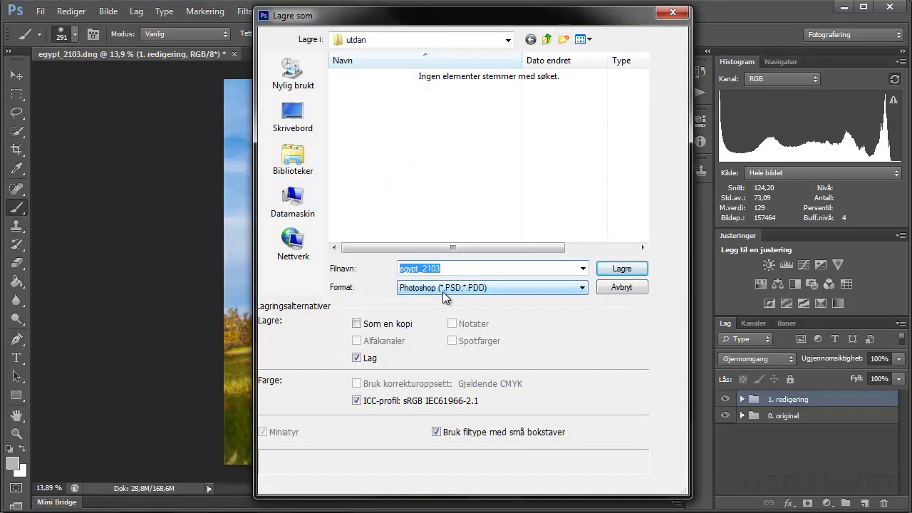
pyautogui.write('ferdig')
pyautogui.press('Return')
pyautogui.press('Return')
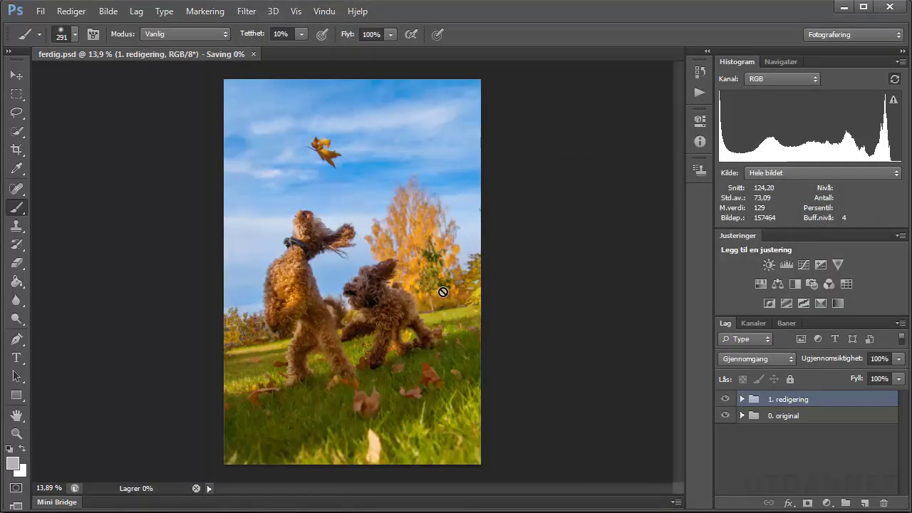
# Step: Switch to Adobe Bridge, preview ferdig.psd, and clear the develop settings of egypt_2103.dng to restore its unedited look
pyautogui.hotkey('alt', 'Tab')
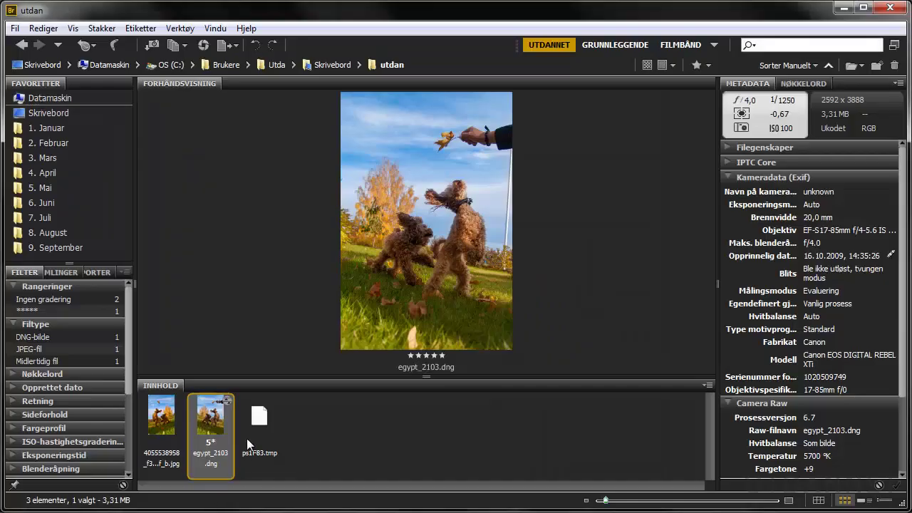
pyautogui.click(266, 431)
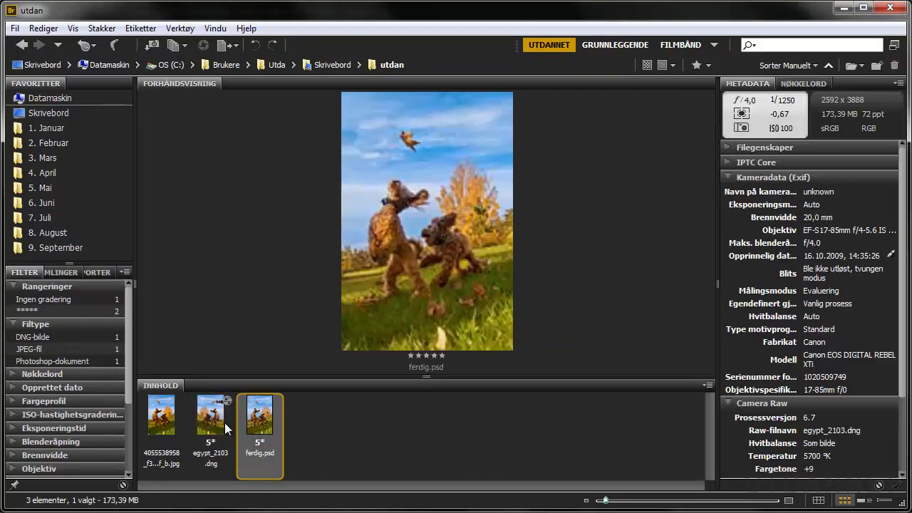
pyautogui.click(224, 429)
pyautogui.rightClick(223, 429)
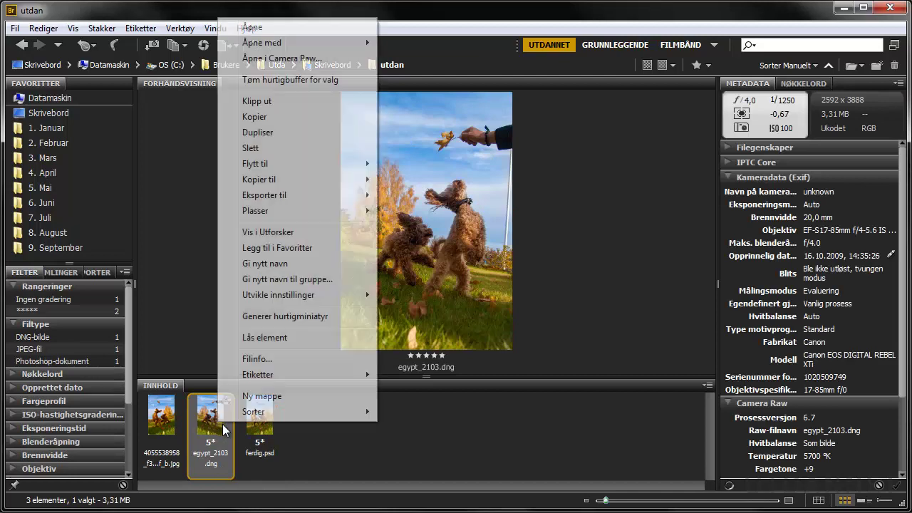
pyautogui.moveTo(228, 295)
pyautogui.click(143, 350)
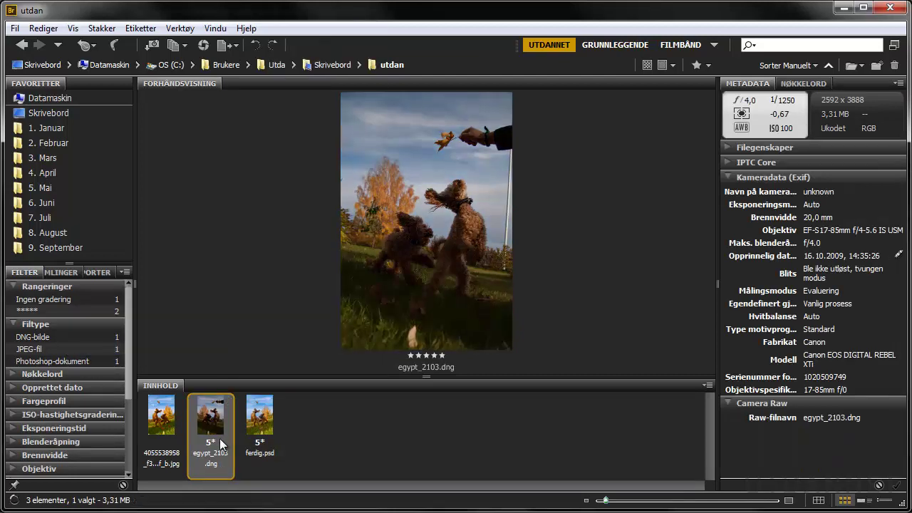
# Step: Compare ferdig.psd side by side with the JPEG version in the same folder
pyautogui.click(263, 399)
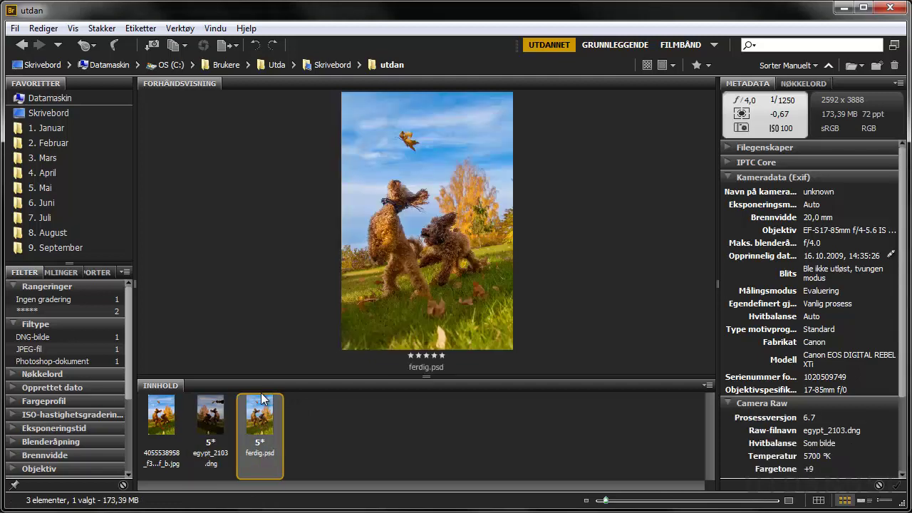
pyautogui.keyDown('ctrl'); pyautogui.click(152, 401); pyautogui.keyUp('ctrl')
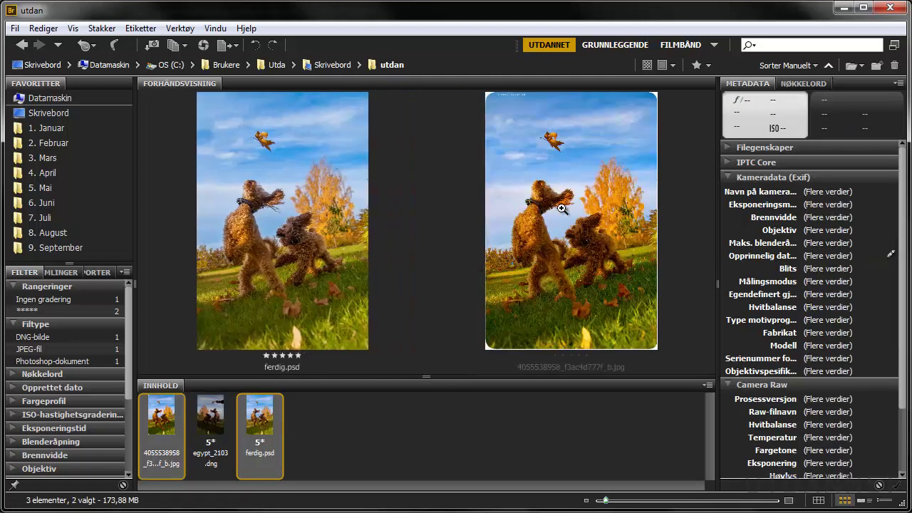